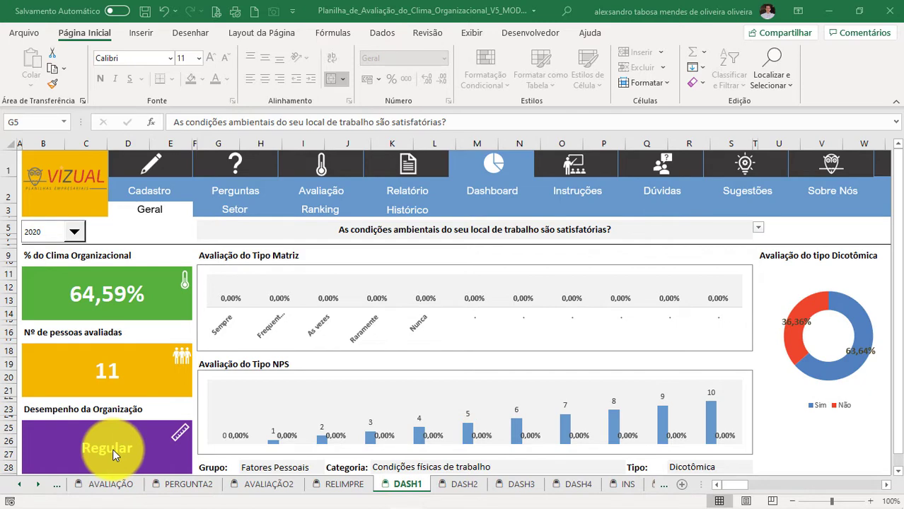
- Compare the general dashboard's climate result with the performance scale and the 2020 climate percentage in the general registration sheet
left_click(151, 170)
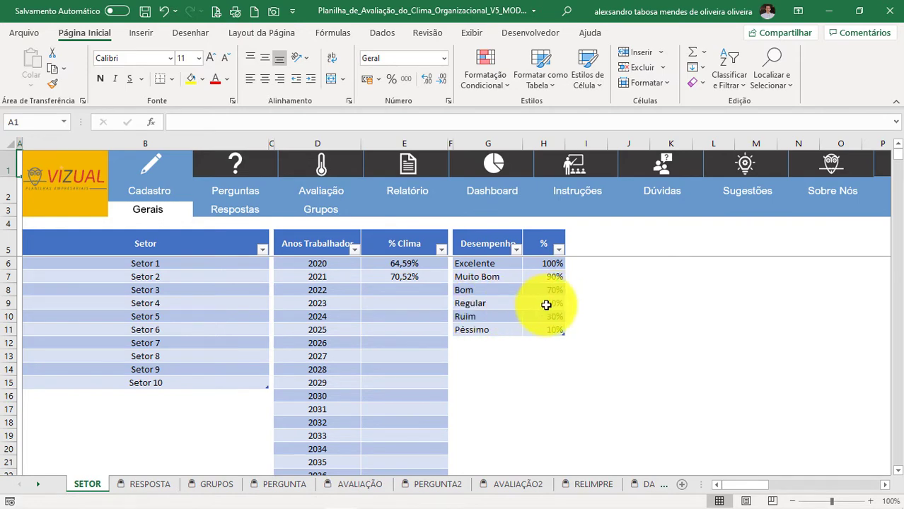
left_click(488, 167)
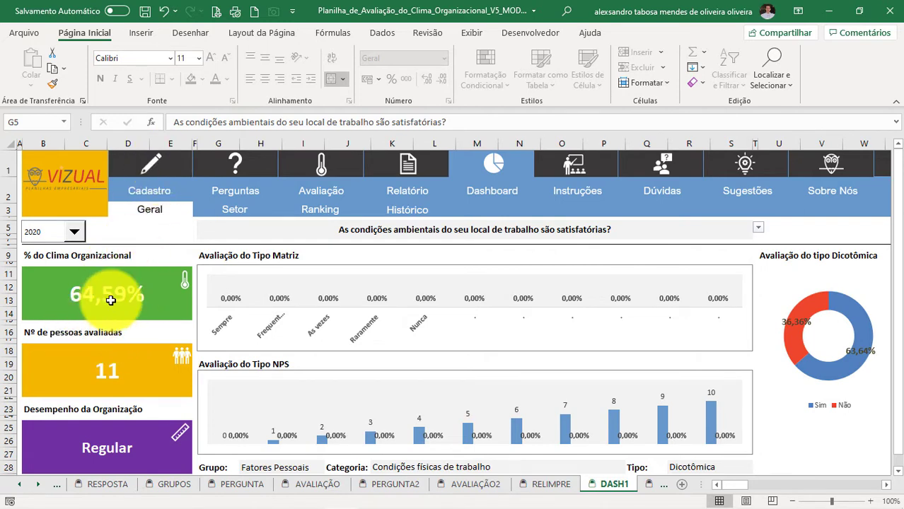
left_click(155, 167)
left_click(401, 264)
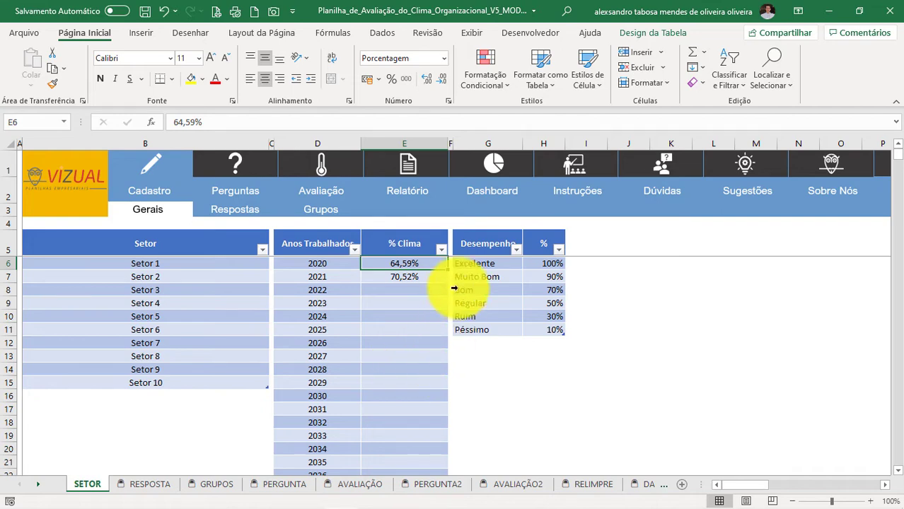
- Show the general dashboard results for the year 2021
left_click(481, 161)
left_click(74, 232)
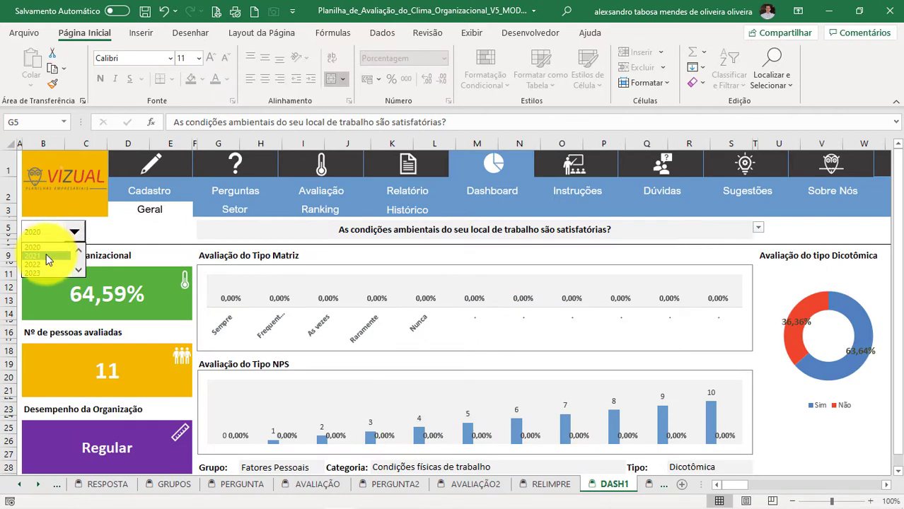
left_click(46, 255)
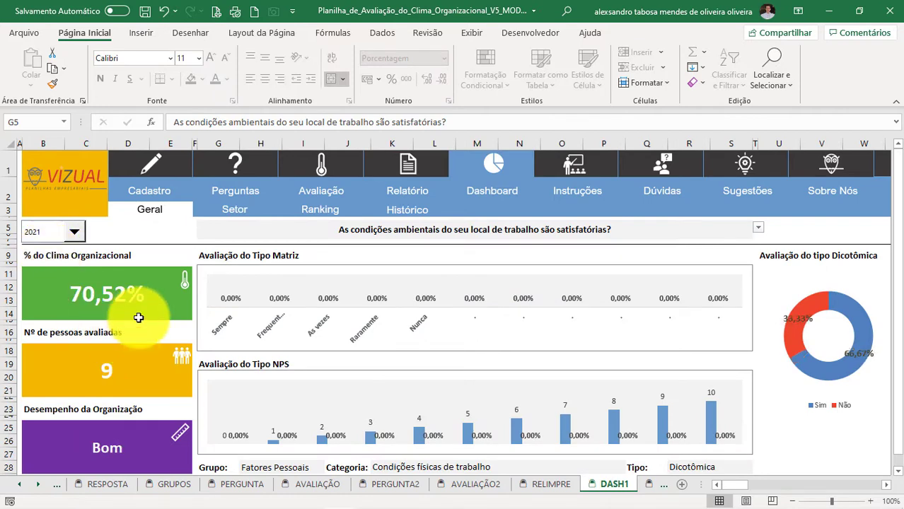
- Check the 2021 climate percentage in the general registration table and return to the general dashboard
left_click(163, 175)
left_click(413, 277)
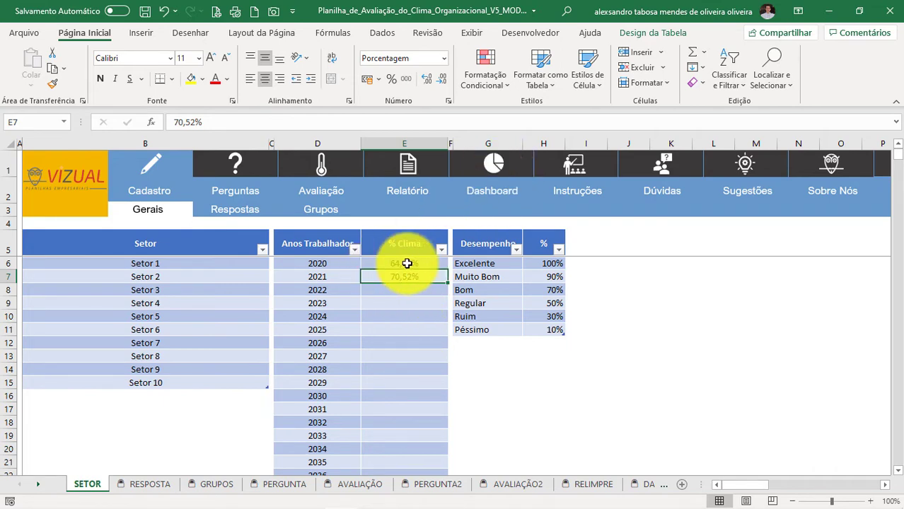
left_click(505, 162)
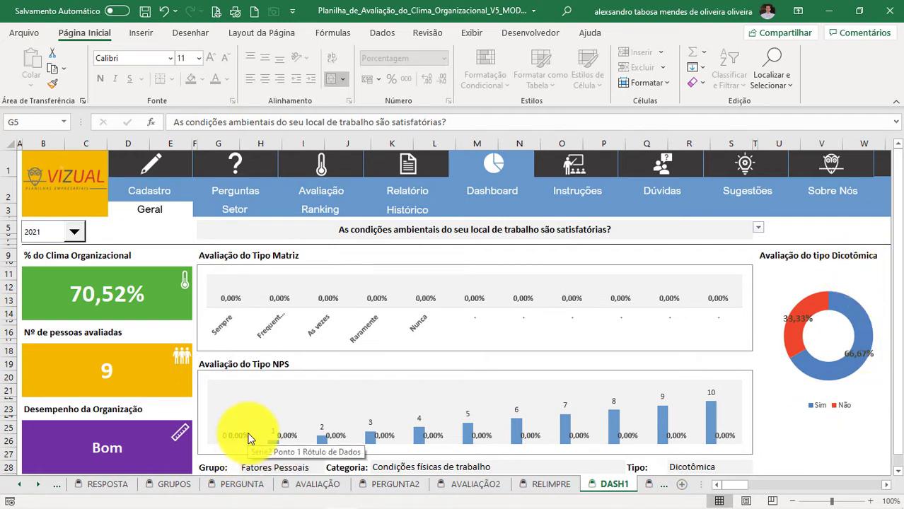
- Set the dashboard question to "A empresa exige um procedimento rígido para execução das atividades pertinentes as suas funções?"
left_click(758, 228)
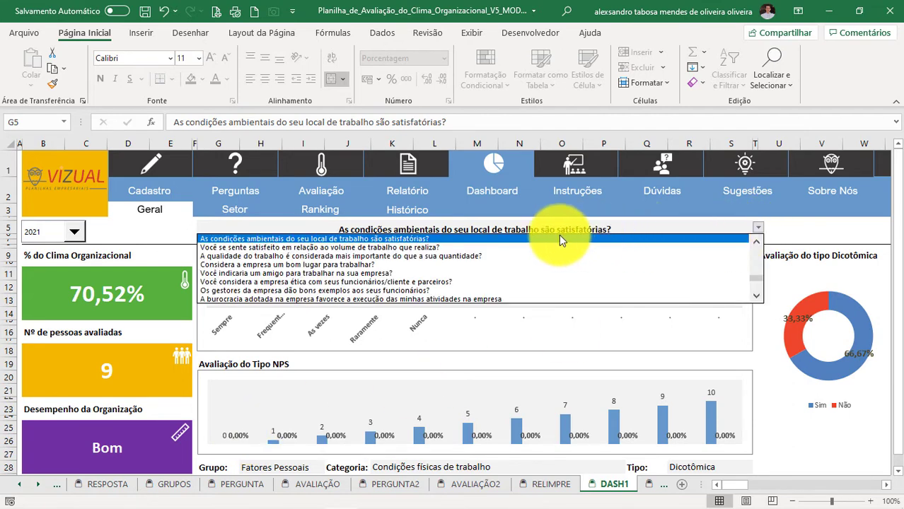
left_click(792, 232)
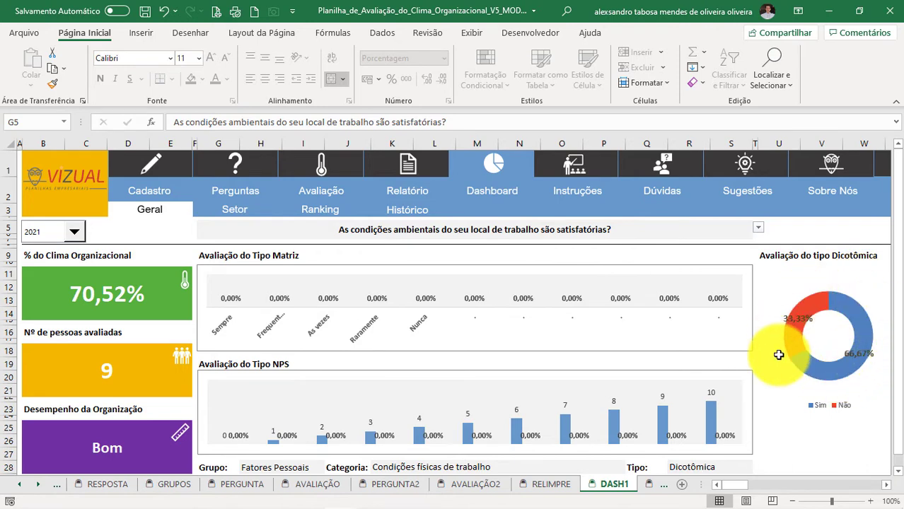
mouse_move(793, 341)
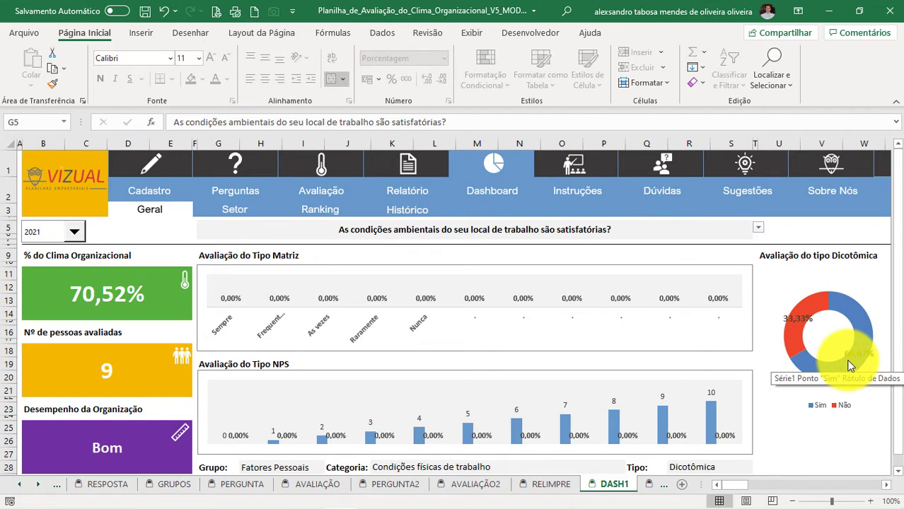
left_click(760, 228)
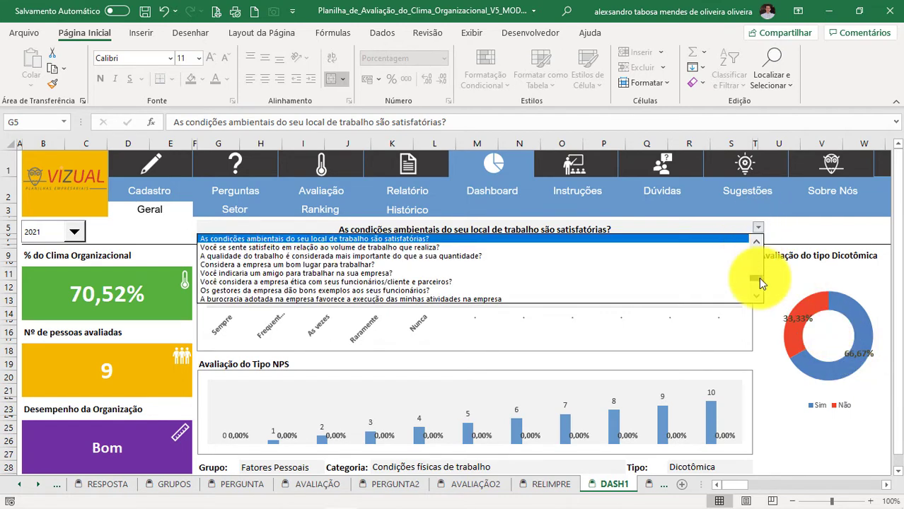
left_click_drag(759, 277, 758, 244)
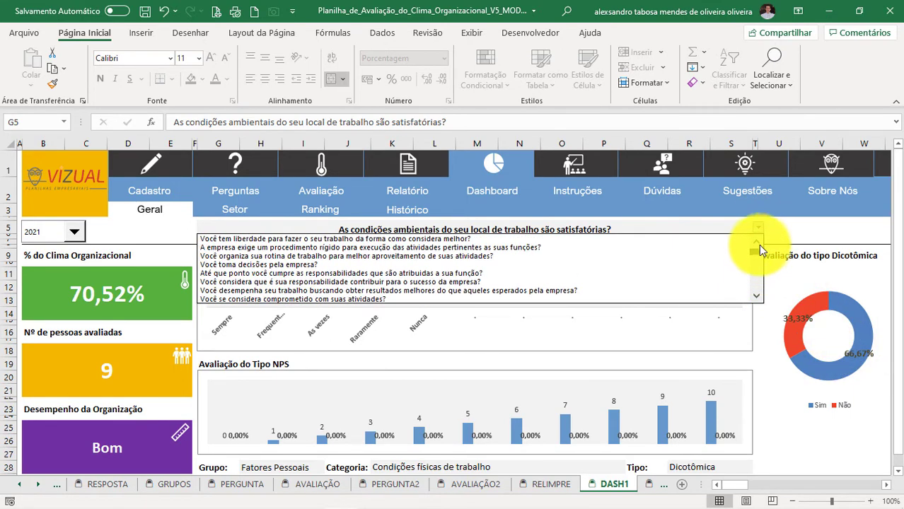
left_click(506, 248)
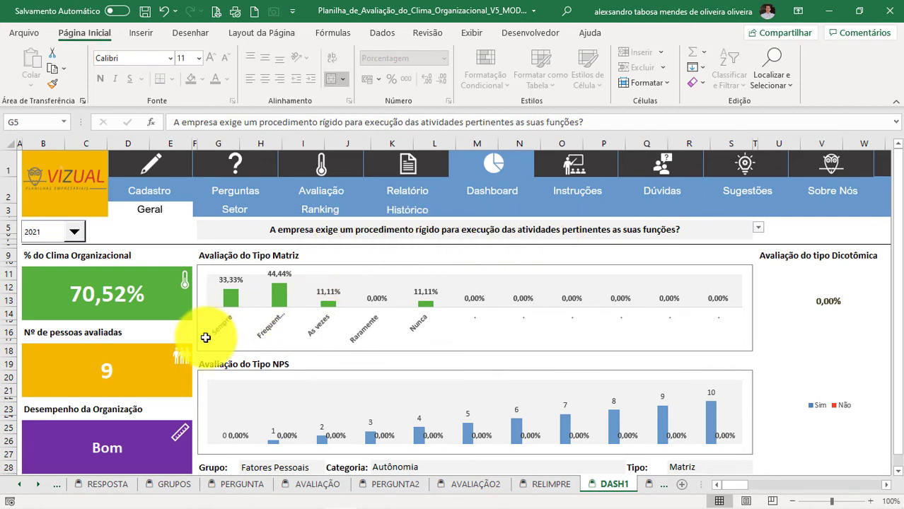
- Show the matrix results for "Você tem liberdade para fazer o seu trabalho da forma como considera melhor?" and "Você toma decisões pela empresa?"
mouse_move(234, 301)
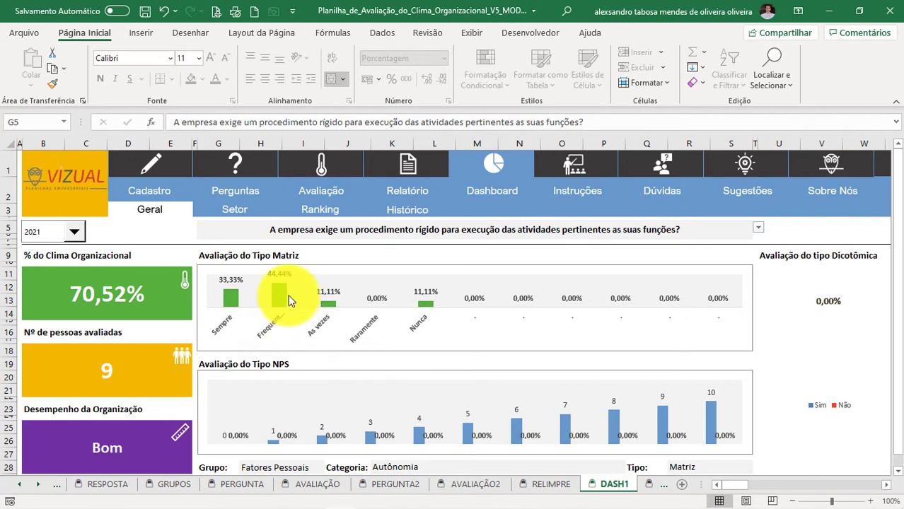
mouse_move(278, 335)
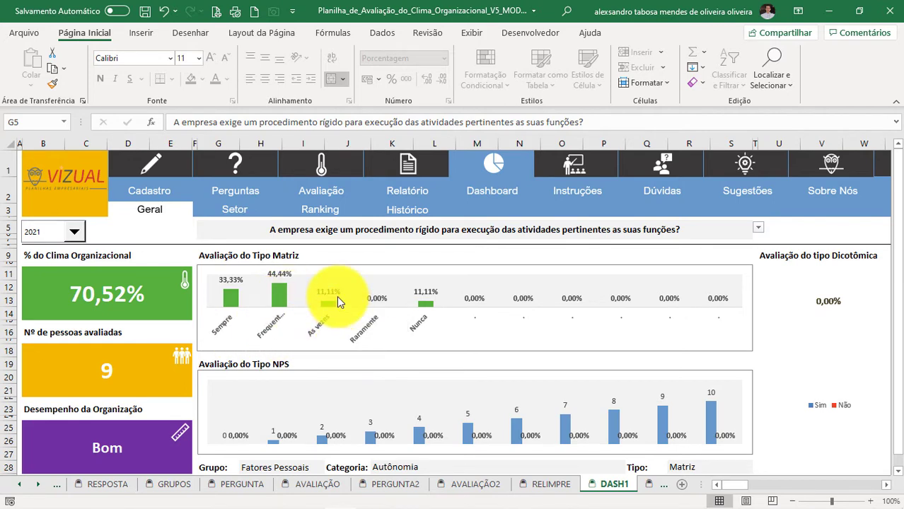
left_click(760, 230)
left_click(756, 242)
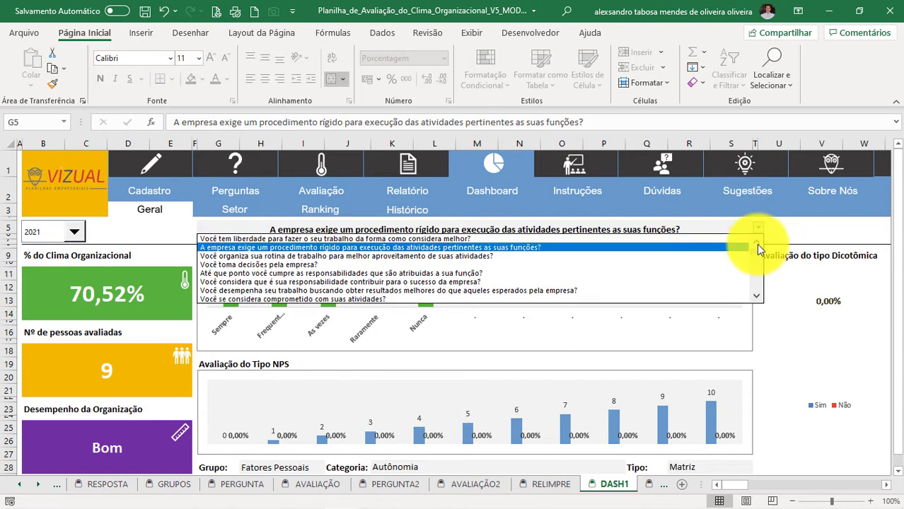
left_click(460, 239)
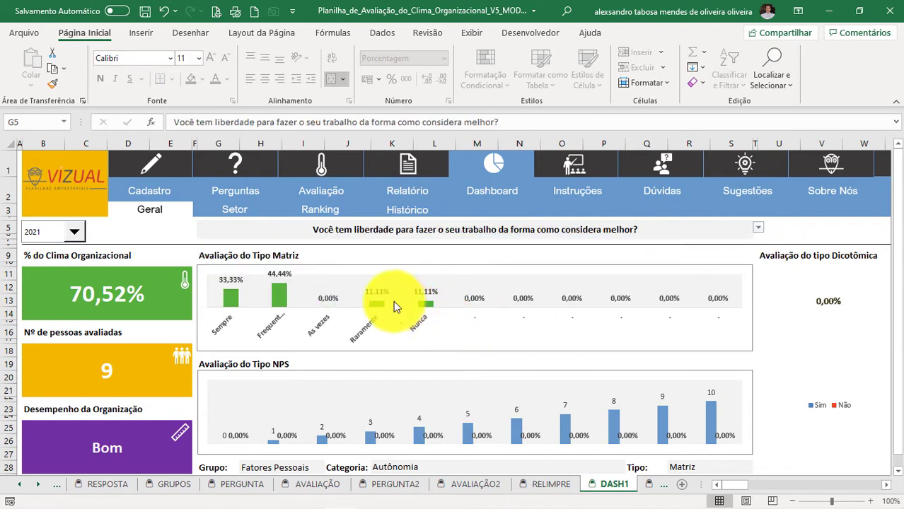
left_click(759, 227)
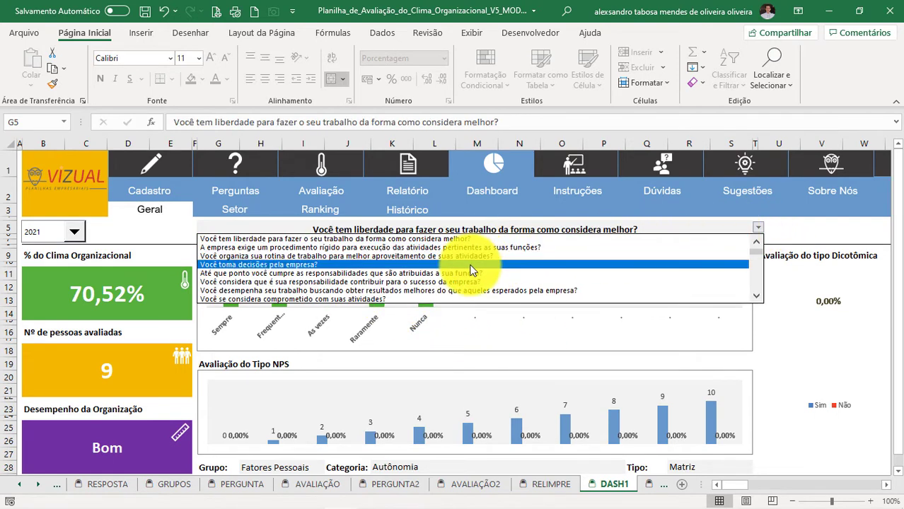
left_click(473, 271)
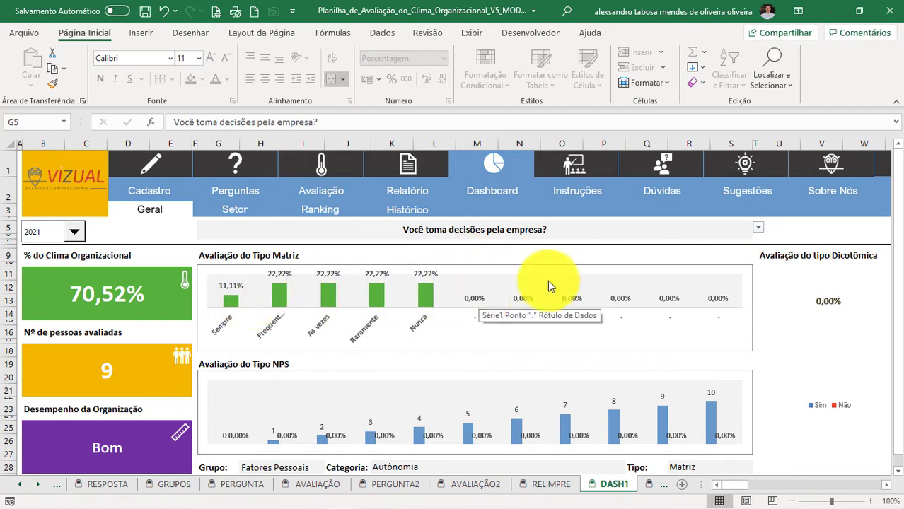
- Set the dashboard question to the NPS item "De 0 a 10 o quanto você está satisfeito com a sua liderança local?"
left_click(758, 227)
left_click(757, 256)
left_click_drag(758, 257, 759, 282)
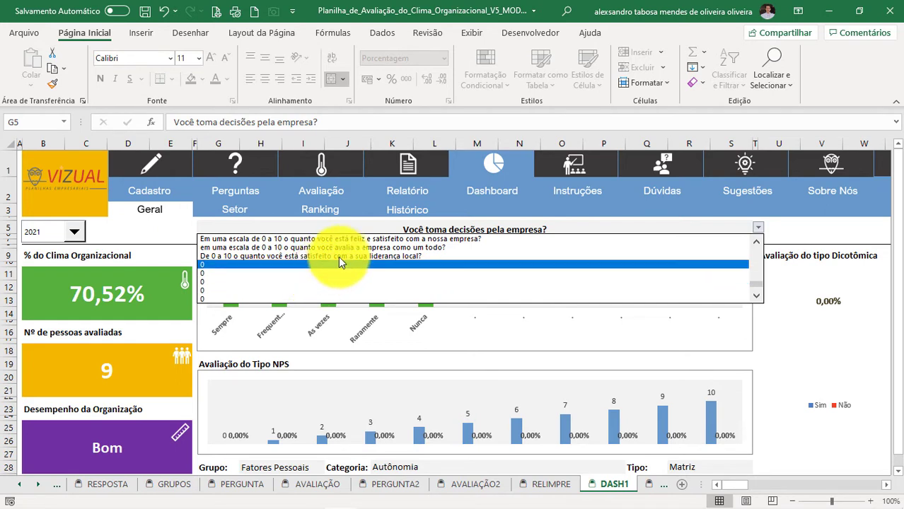
left_click(271, 257)
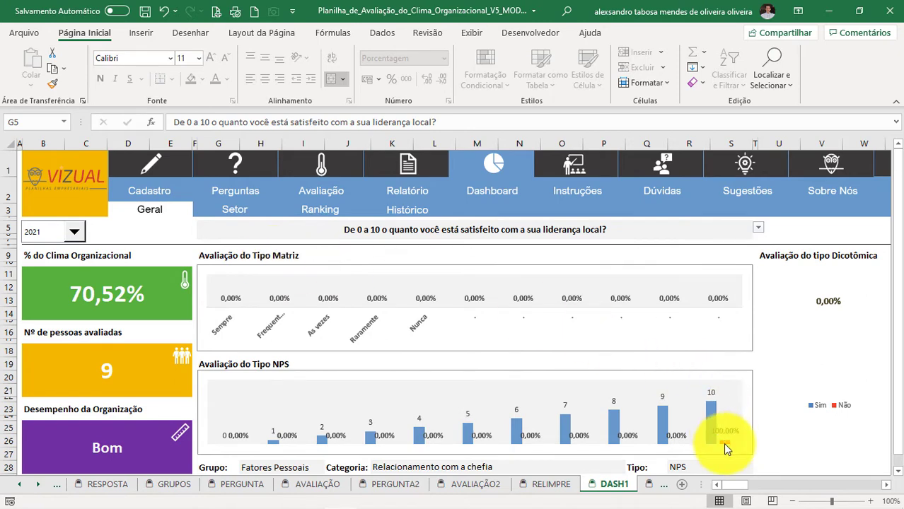
- Change the dashboard question to "em uma escala de 0 a 10 o quanto você avalia a empresa como um todo?"
mouse_move(724, 443)
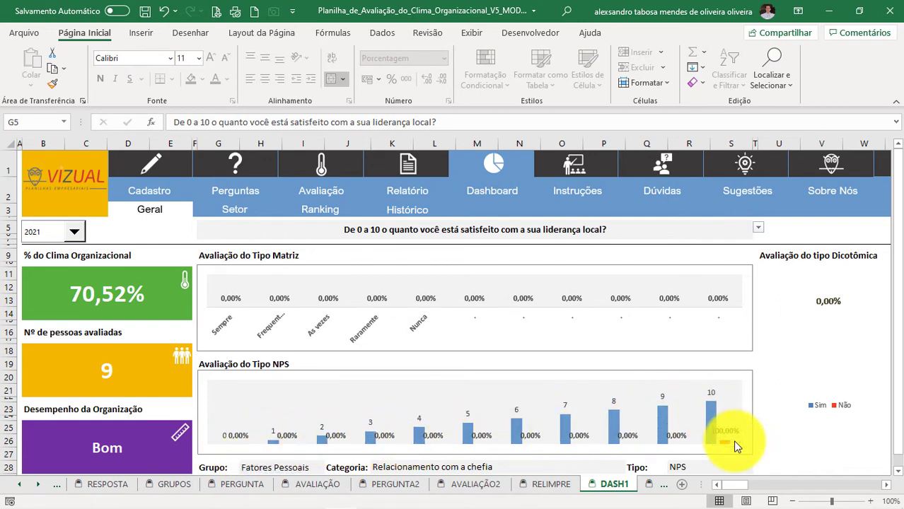
left_click(758, 227)
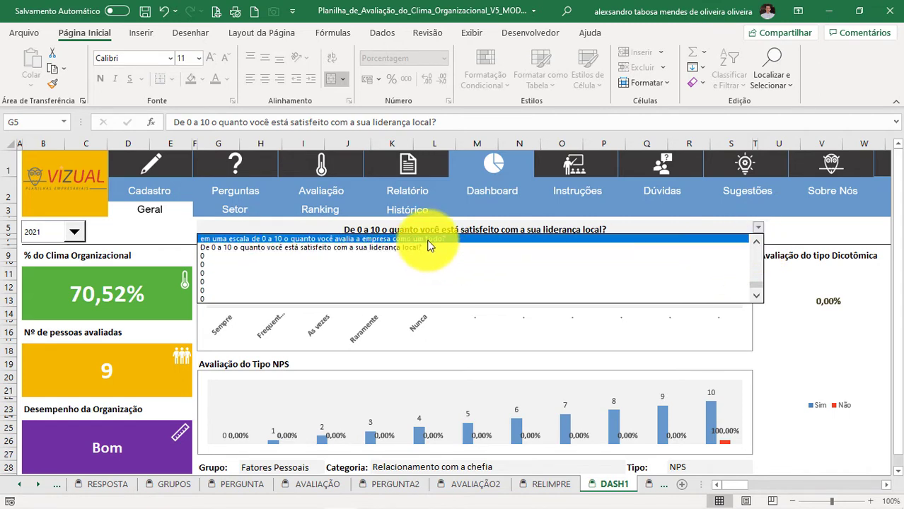
left_click(428, 240)
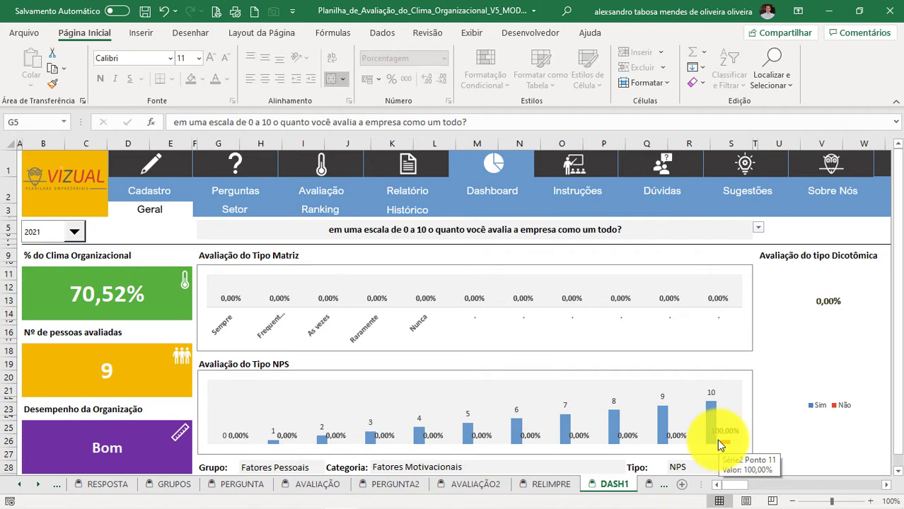
- Set the sector dashboard for Setor 1 to the year 2020 and compare it with the general dashboard
left_click(230, 211)
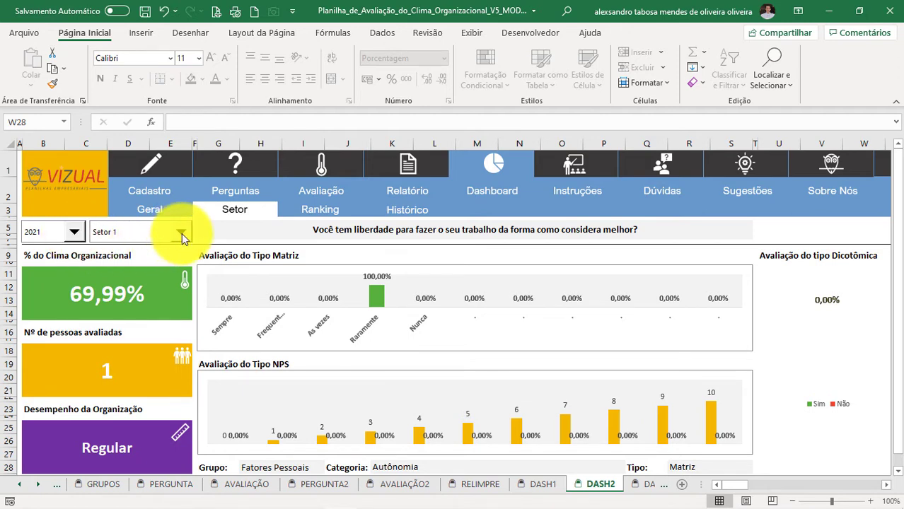
left_click(75, 231)
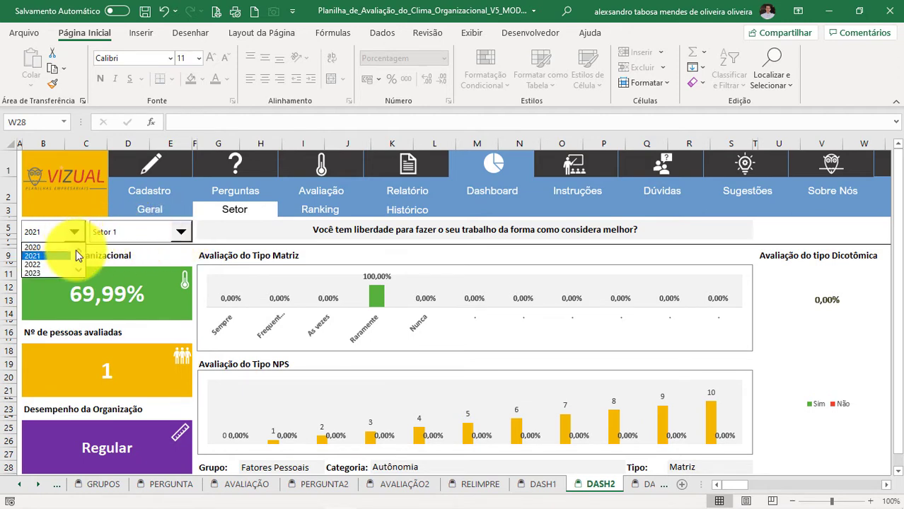
left_click(36, 247)
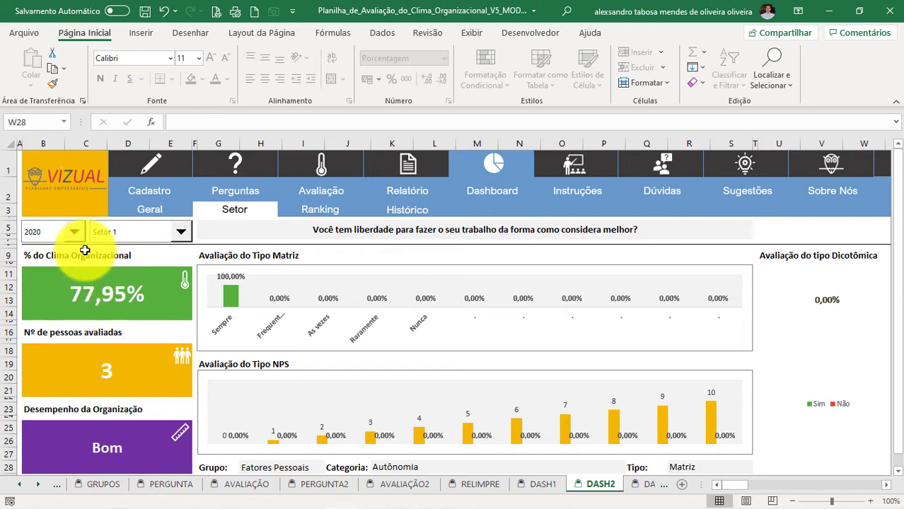
left_click(150, 208)
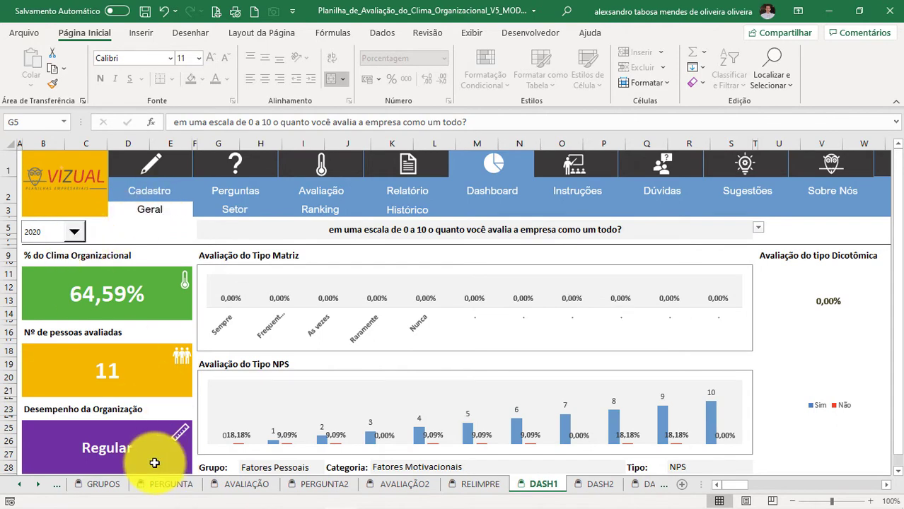
left_click(235, 209)
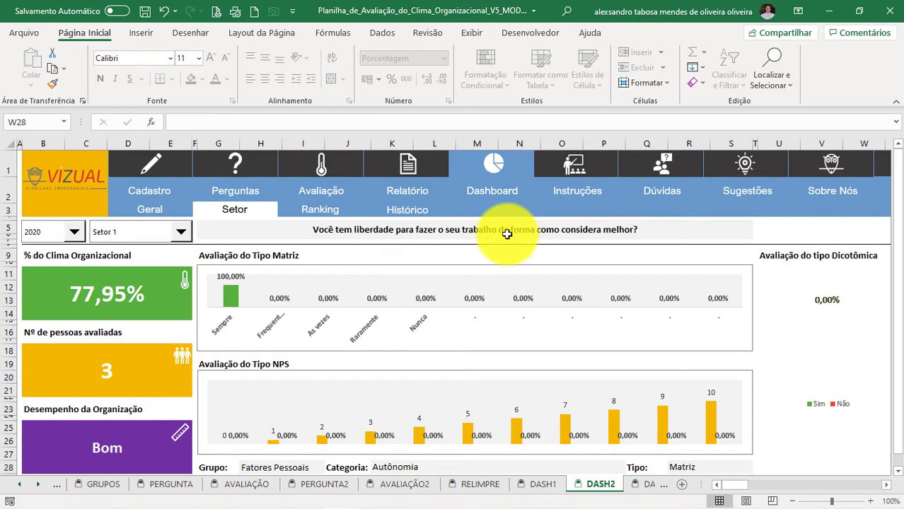
- Show the ranking dashboard results for the question on the three main factors that generate the most "insatisfação" at work
left_click(329, 214)
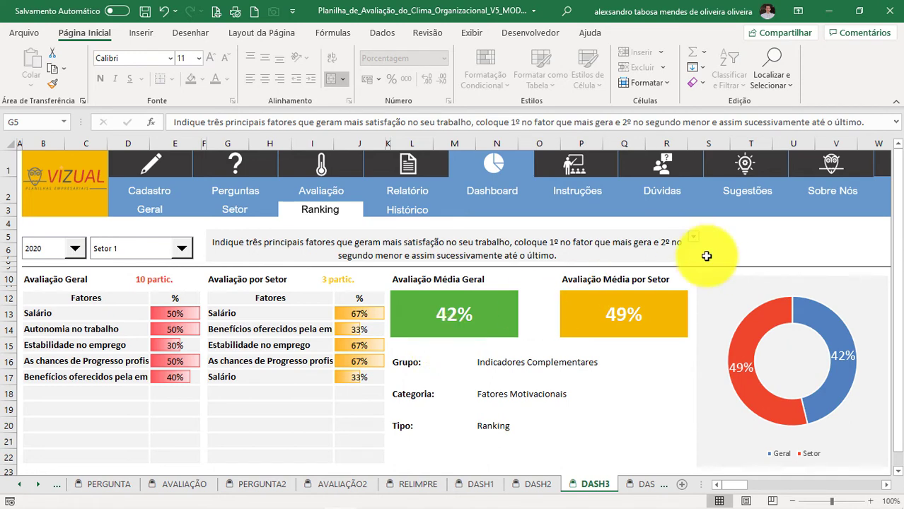
left_click(695, 238)
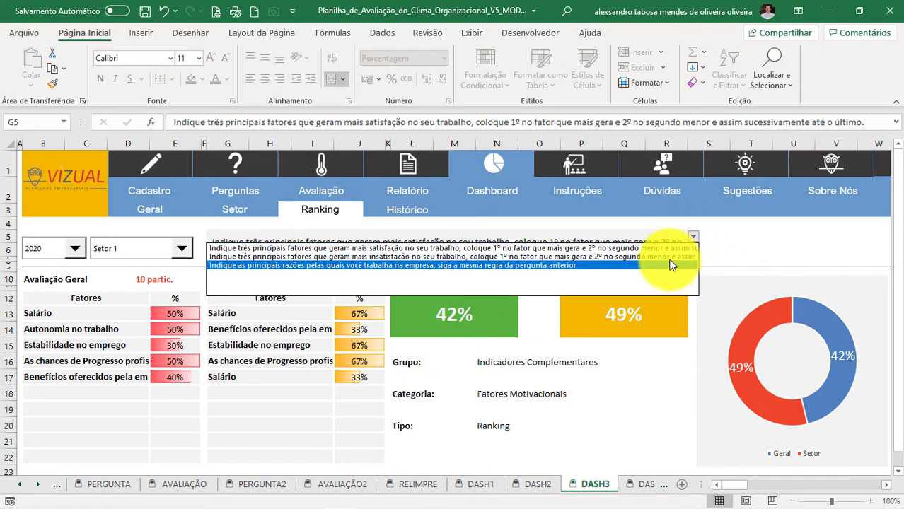
left_click(671, 258)
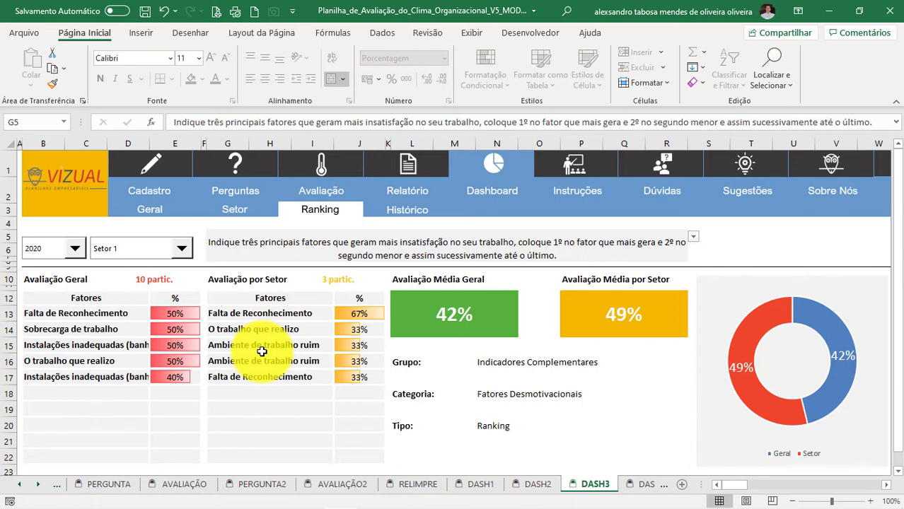
- Compare the climate history chart with the yearly climate percentages in the general registration sheet
left_click(410, 215)
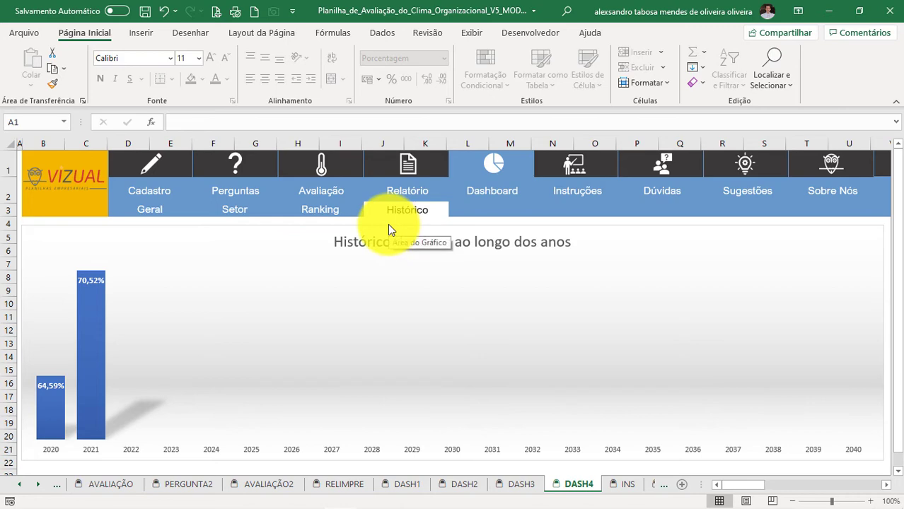
left_click(151, 190)
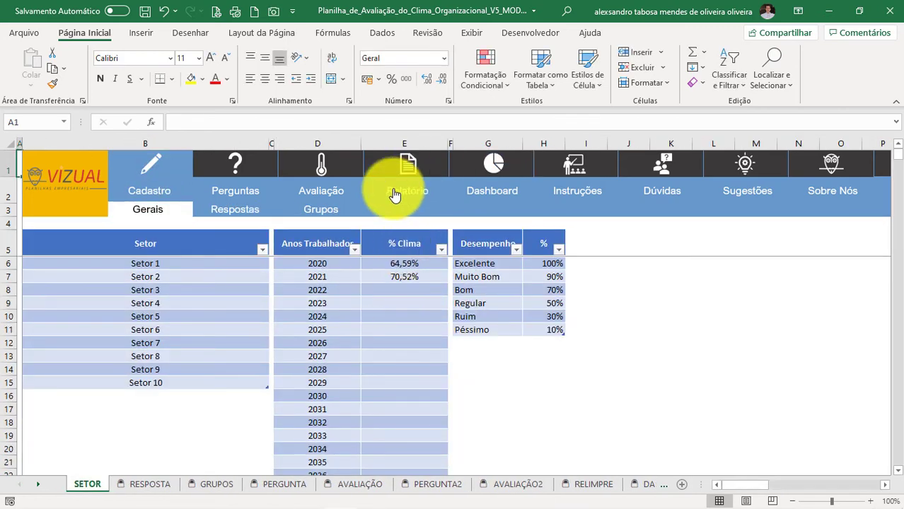
left_click(485, 180)
left_click(404, 212)
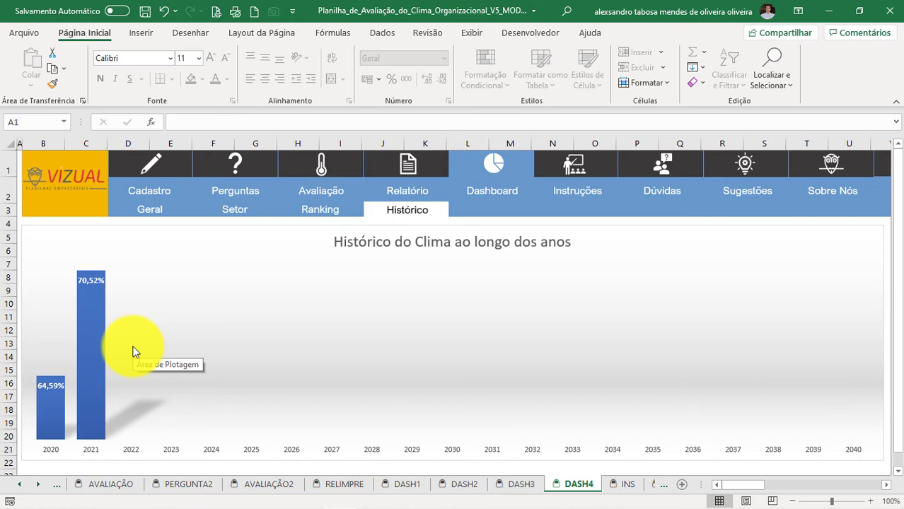
- Go back through the ranking and sector dashboards to the general dashboard for 2020
left_click(322, 214)
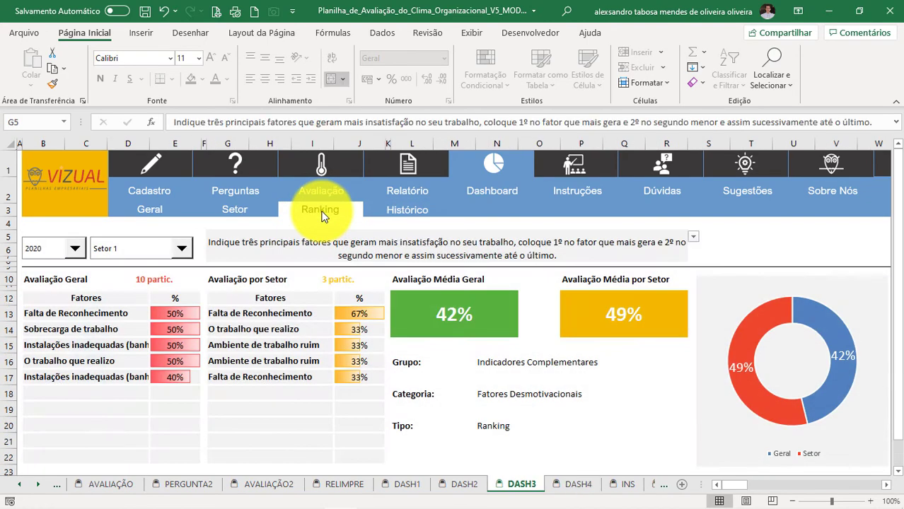
left_click(240, 214)
left_click(149, 211)
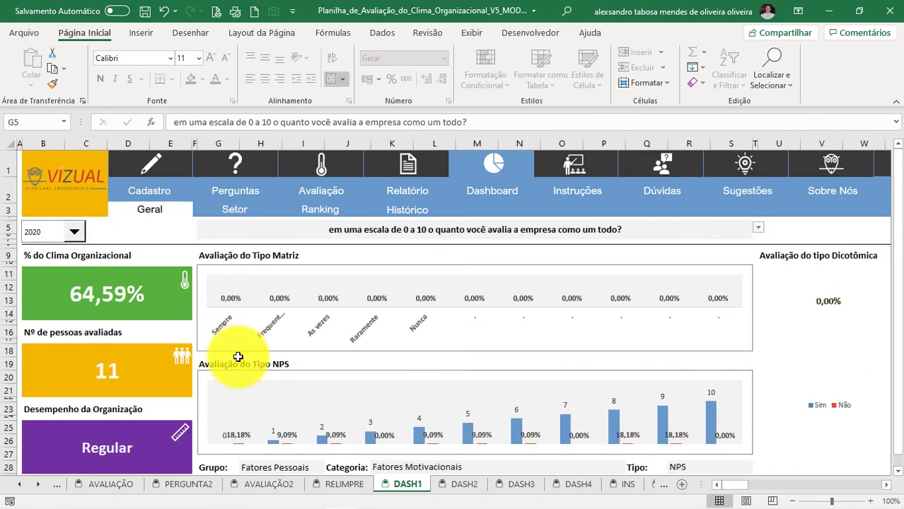
- Open the printable climate report and examine its contents list and section 1, "Informações da Pesquisa"
left_click(413, 178)
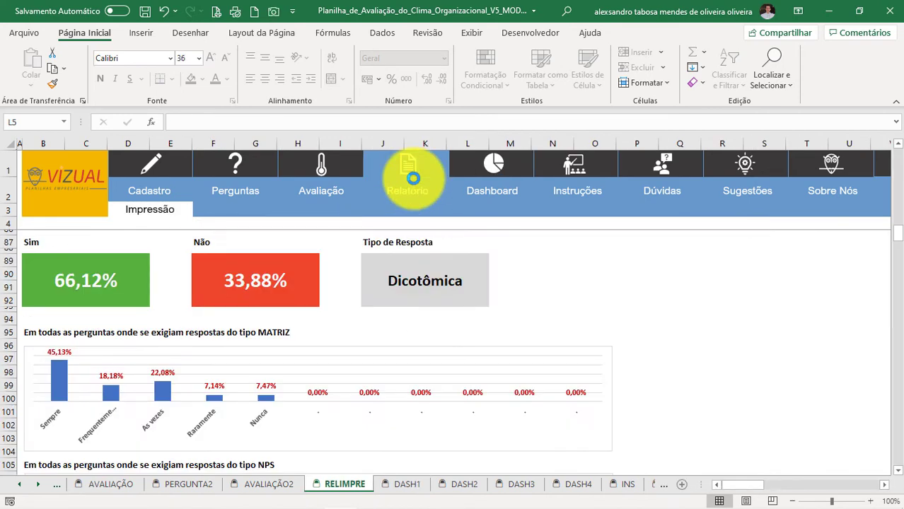
left_click_drag(898, 239, 894, 145)
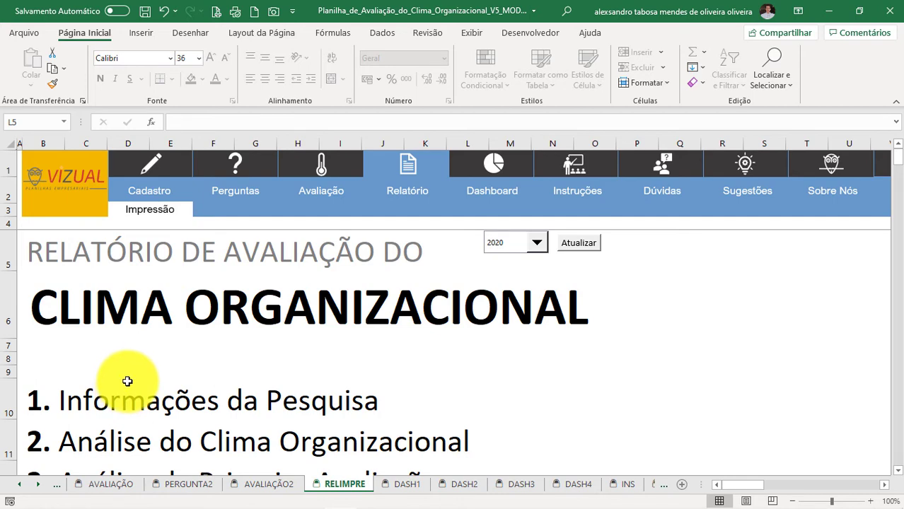
scroll(128, 381, "down", 1)
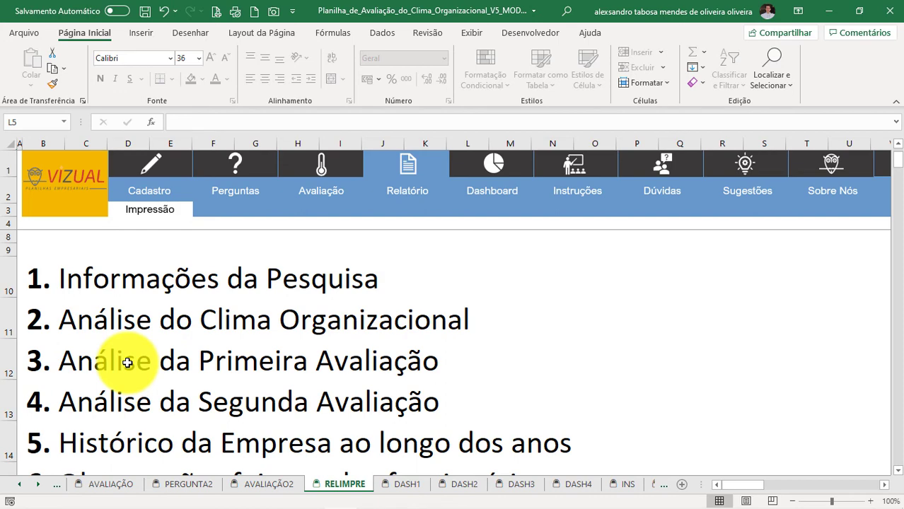
scroll(133, 386, "down", 1)
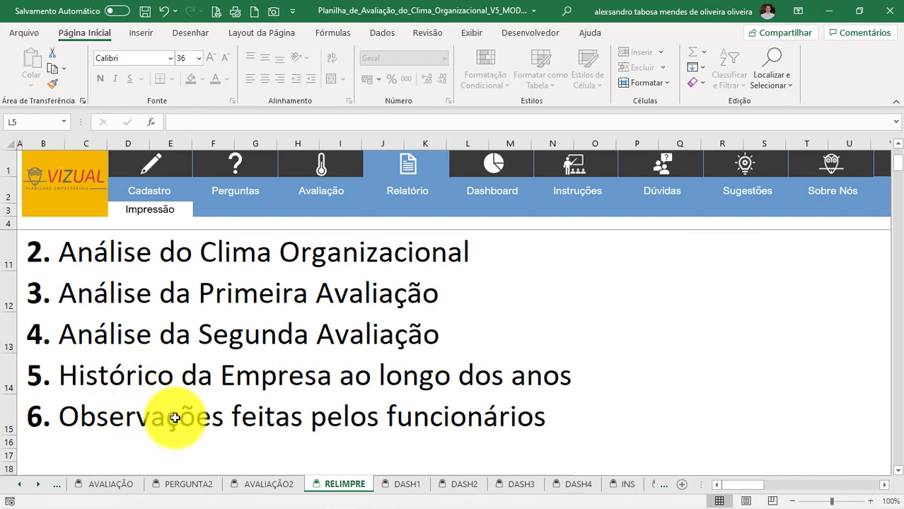
scroll(217, 400, "down", 2)
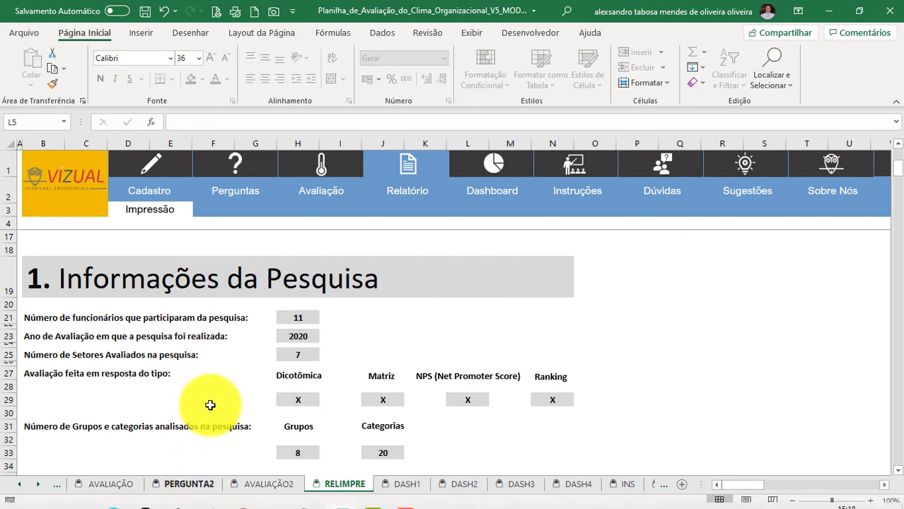
scroll(172, 341, "down", 1)
scroll(172, 341, "down", 1)
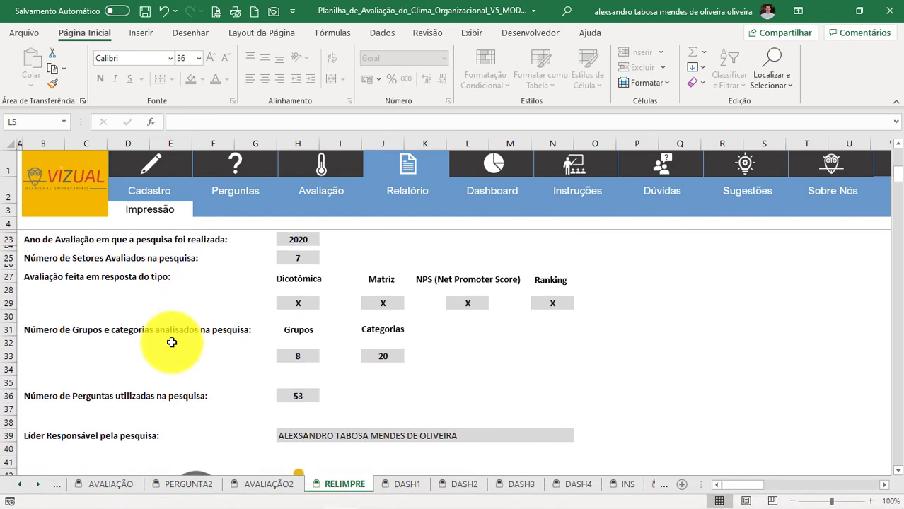
scroll(172, 342, "down", 3)
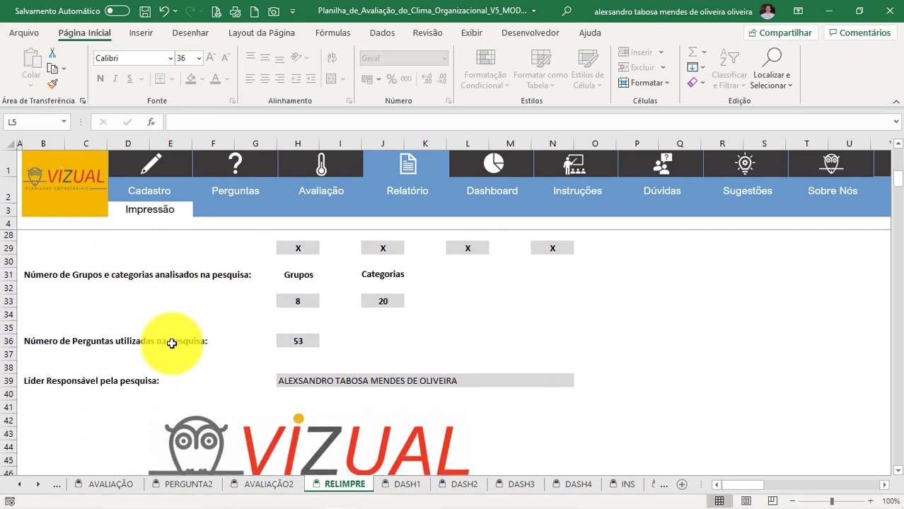
- Examine report section 2, "Análise do Clima Organizacional", with its climate percentage, performance rating, rating scale and thermometer chart
scroll(172, 347, "down", 4)
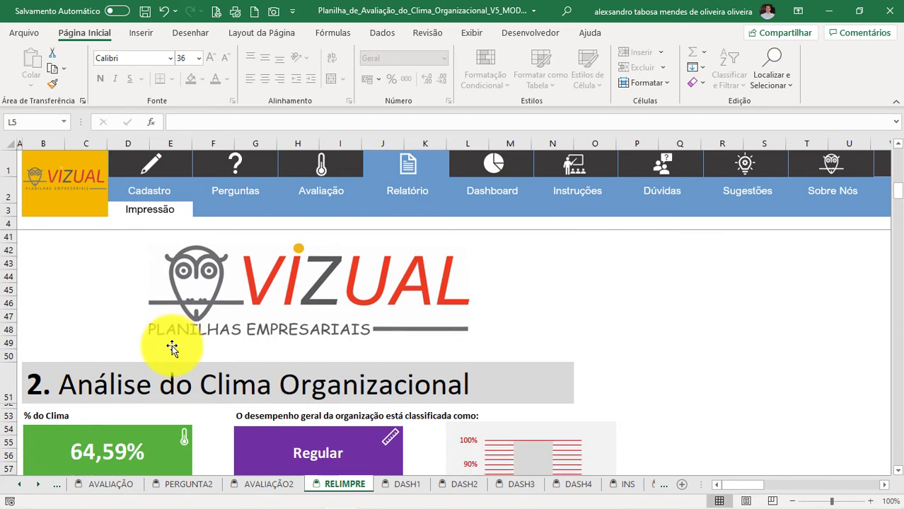
scroll(172, 346, "down", 1)
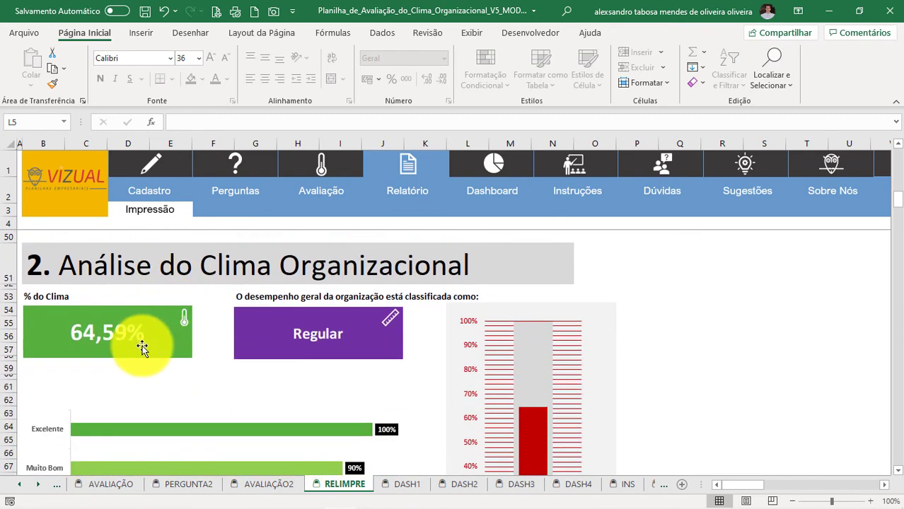
scroll(343, 368, "down", 2)
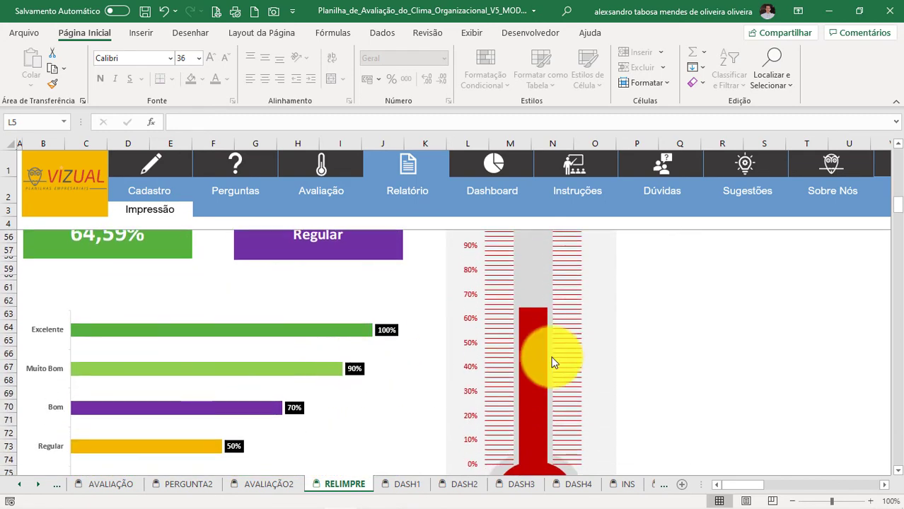
scroll(545, 361, "down", 2)
scroll(543, 326, "up", 2)
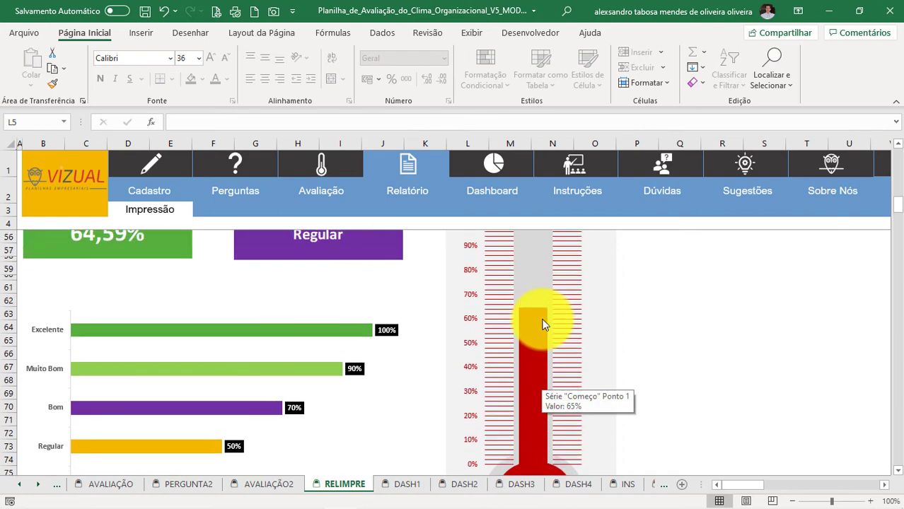
scroll(544, 324, "up", 3)
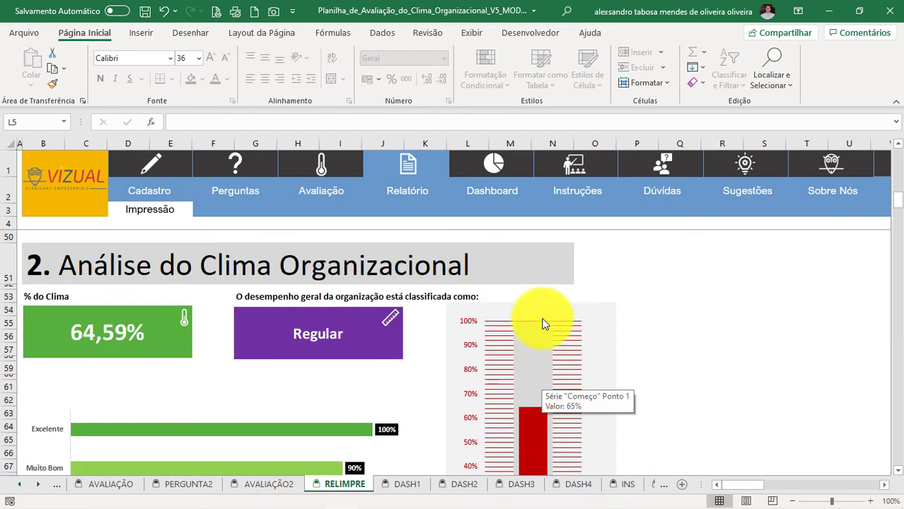
scroll(544, 324, "down", 5)
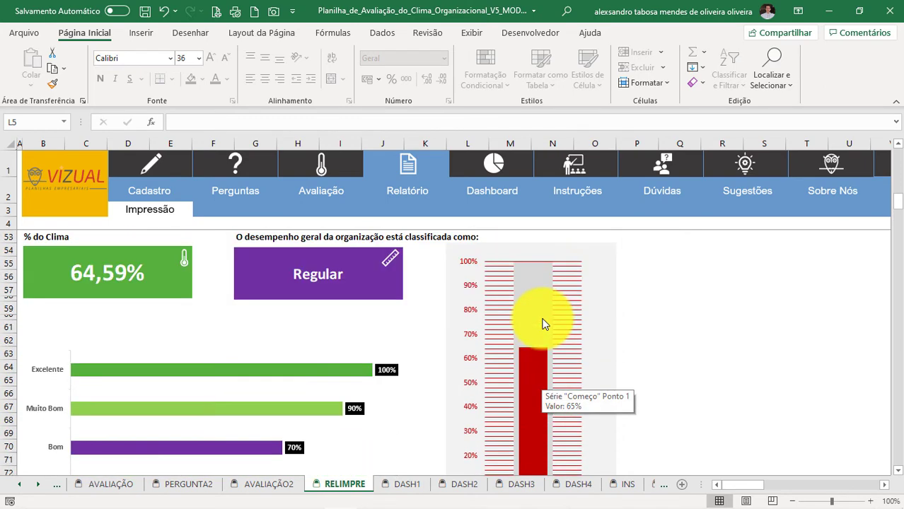
- Review report sections 3 to 6, covering the first and second evaluations, the company history and the employees' observations
scroll(544, 324, "down", 6)
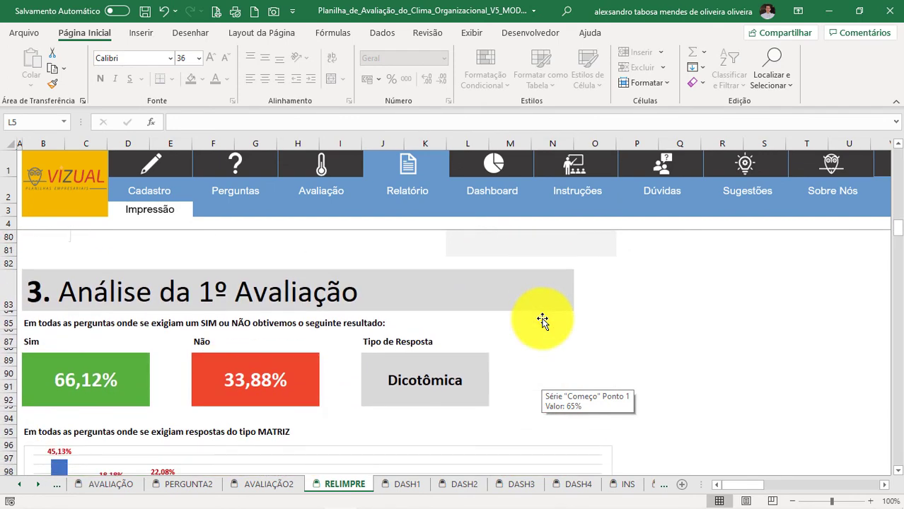
scroll(542, 321, "down", 8)
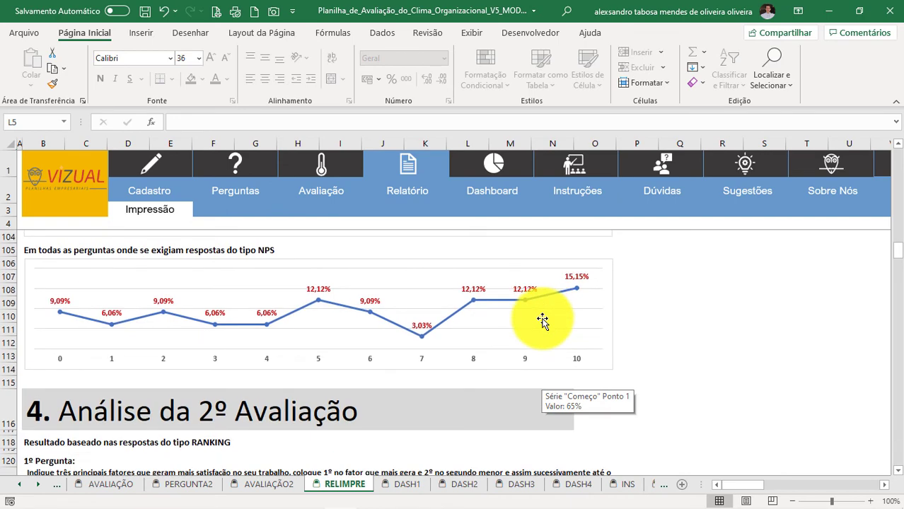
scroll(542, 321, "down", 6)
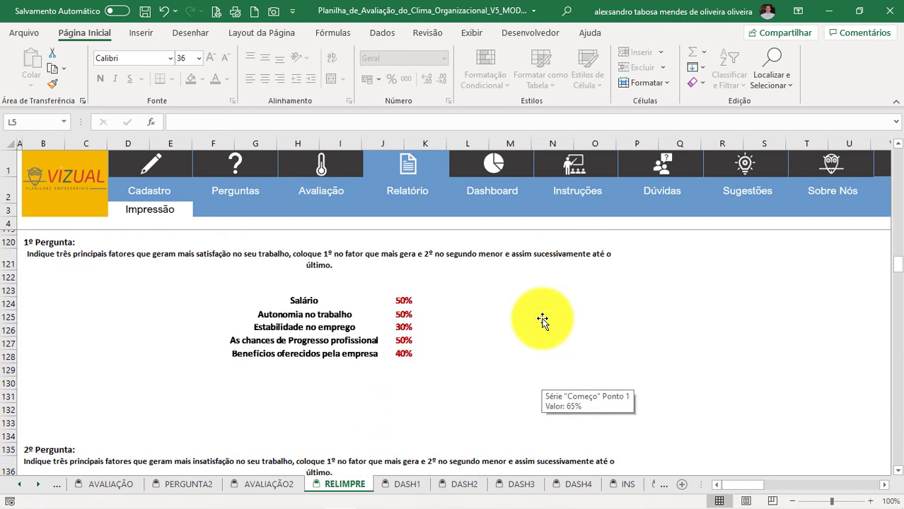
scroll(499, 324, "down", 3)
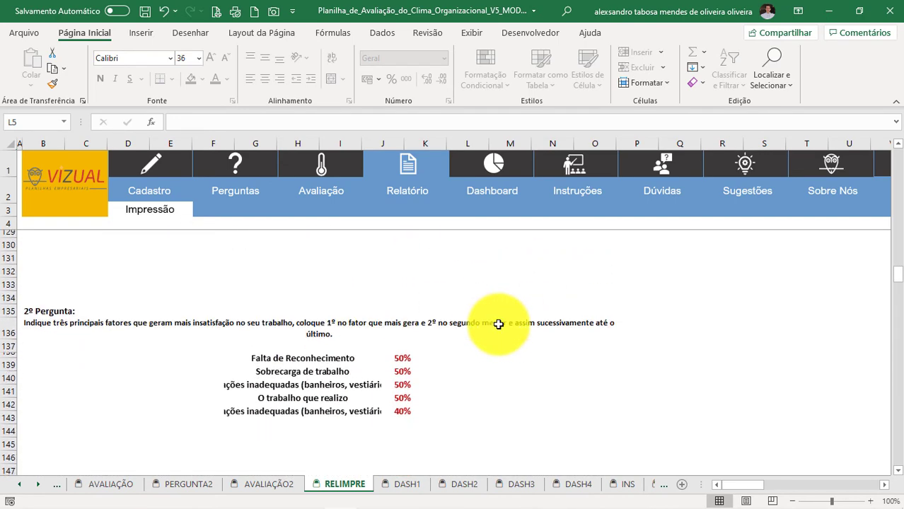
scroll(499, 324, "down", 5)
scroll(499, 324, "down", 18)
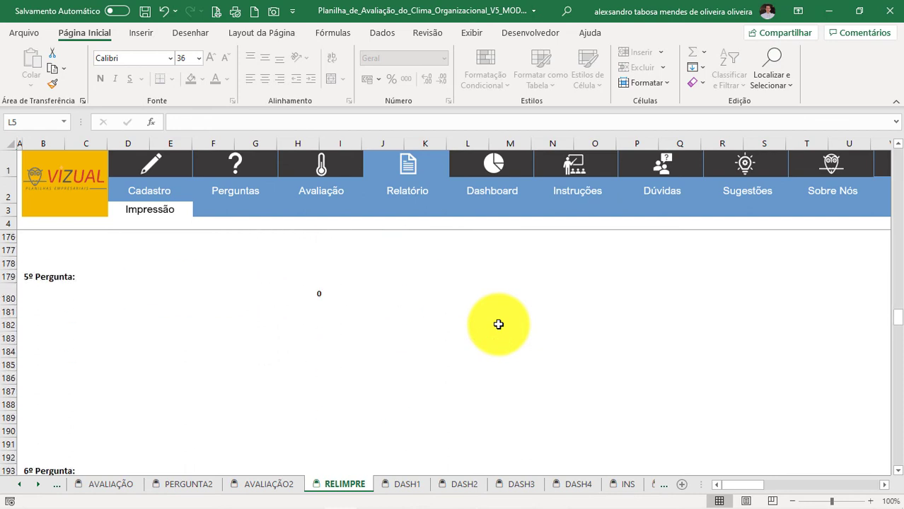
scroll(499, 325, "down", 3)
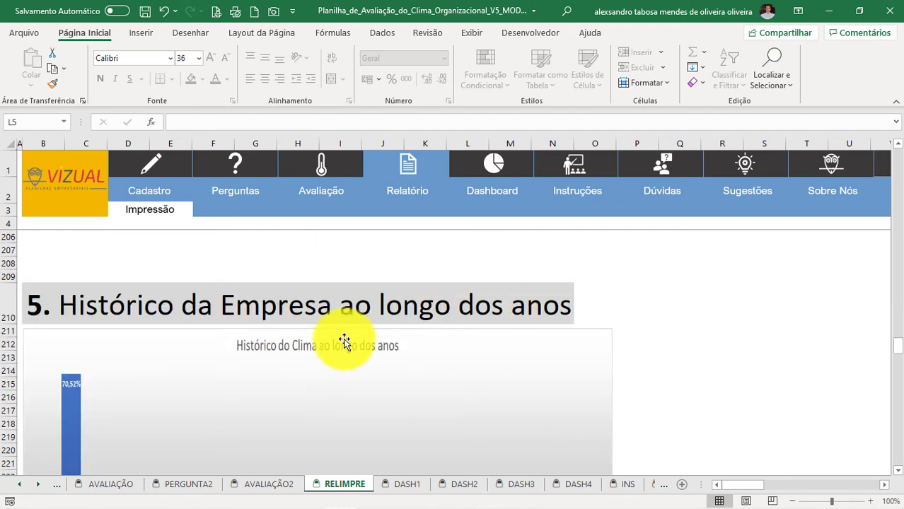
scroll(549, 356, "down", 11)
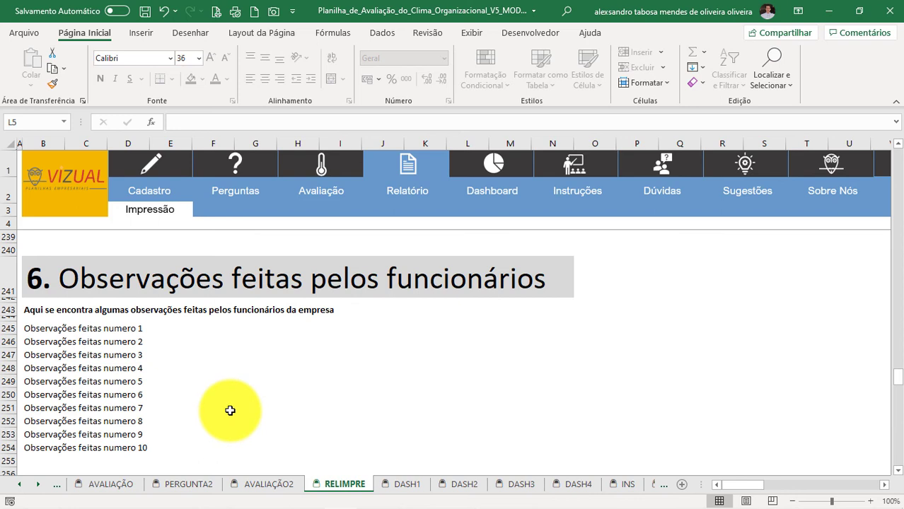
scroll(230, 411, "up", 1)
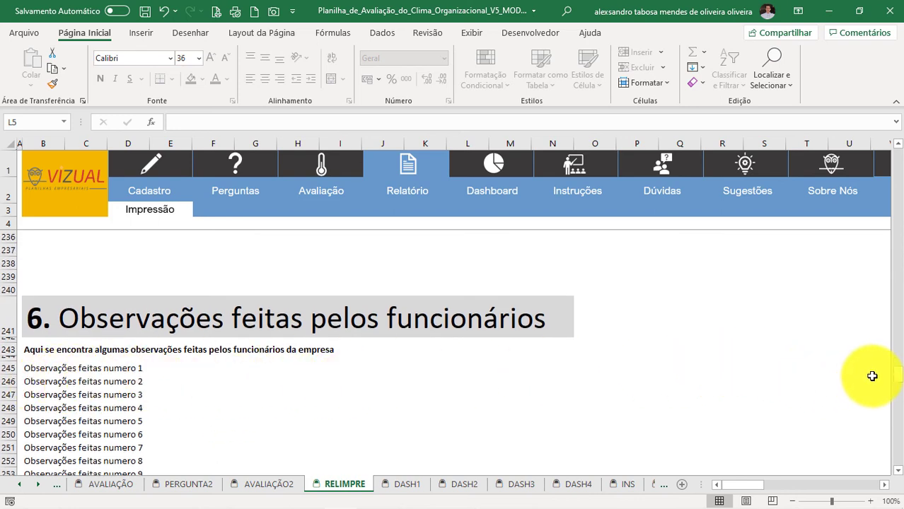
- Set the report year to 2021 and update the report
left_click_drag(898, 376, 893, 152)
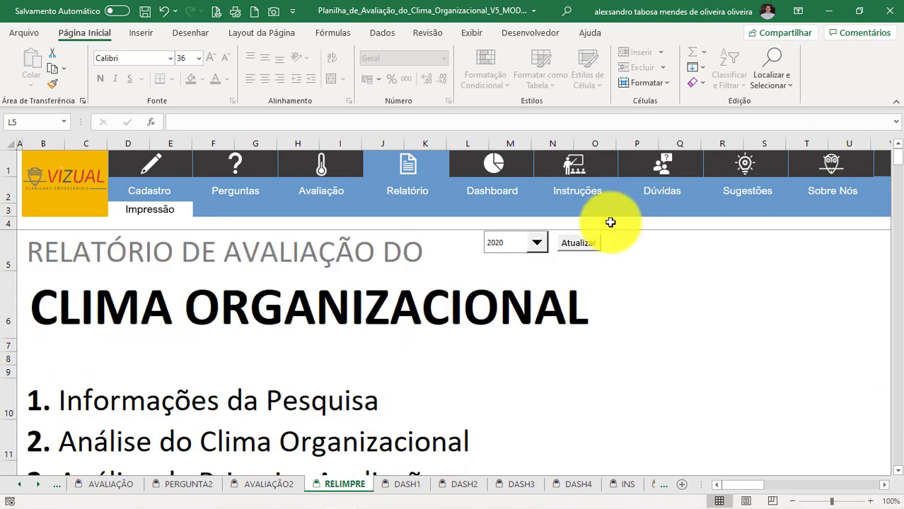
left_click(537, 244)
left_click(493, 267)
left_click(586, 245)
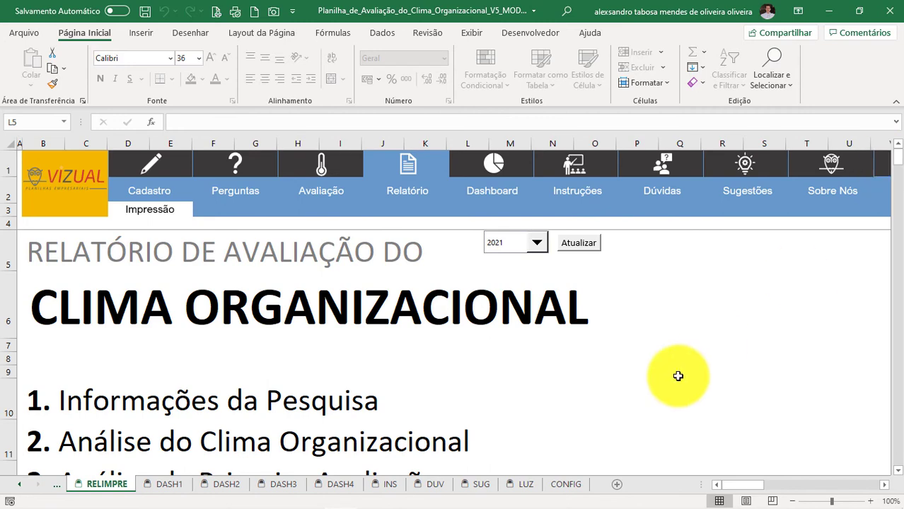
- Check the 2021 climate percentage and performance rating in report section 2 against the rating scale and thermometer
scroll(666, 389, "down", 7)
scroll(664, 390, "down", 8)
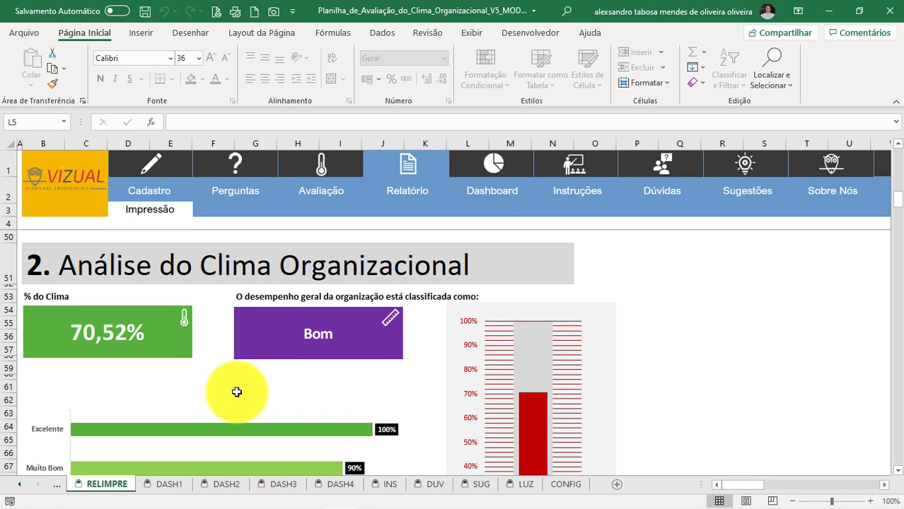
scroll(238, 390, "down", 2)
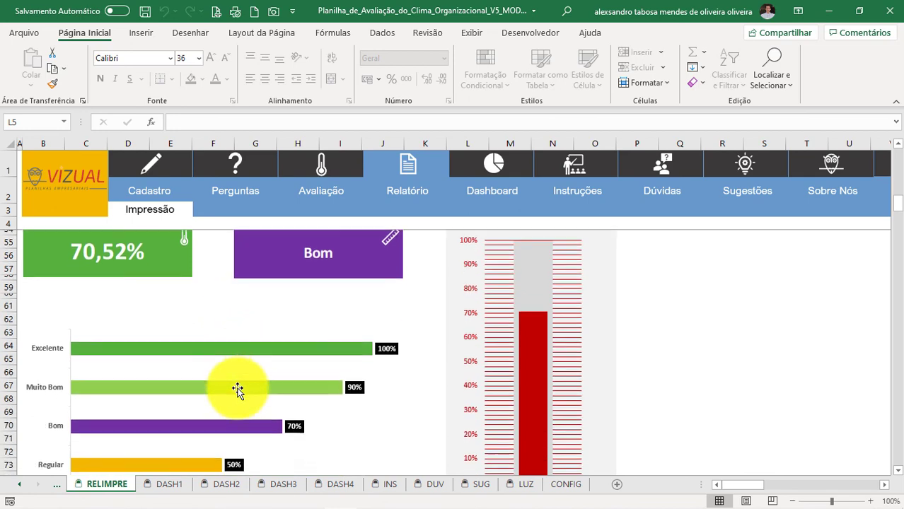
scroll(384, 342, "down", 1)
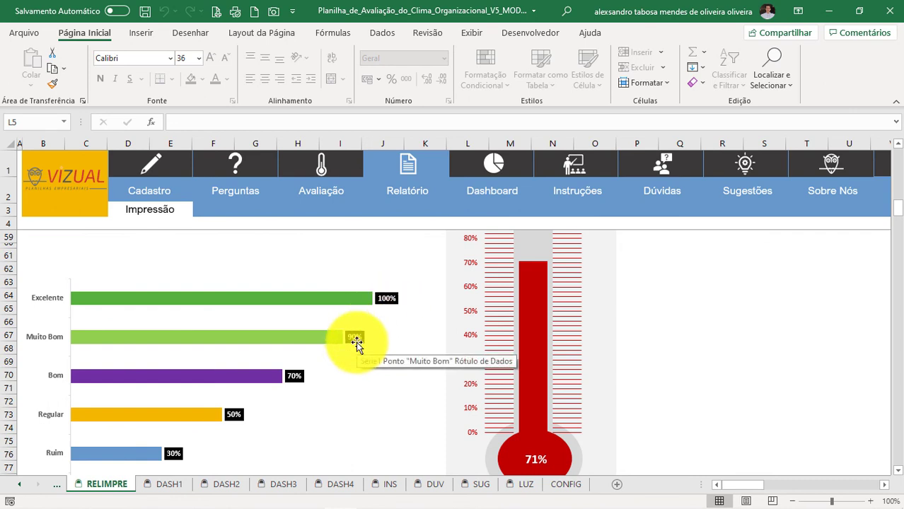
scroll(355, 343, "up", 1)
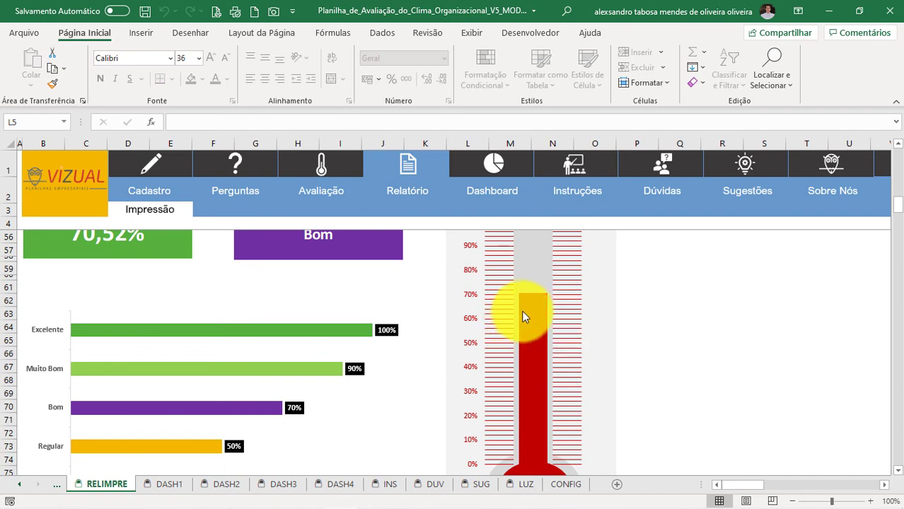
scroll(344, 273, "up", 1)
scroll(75, 408, "down", 1)
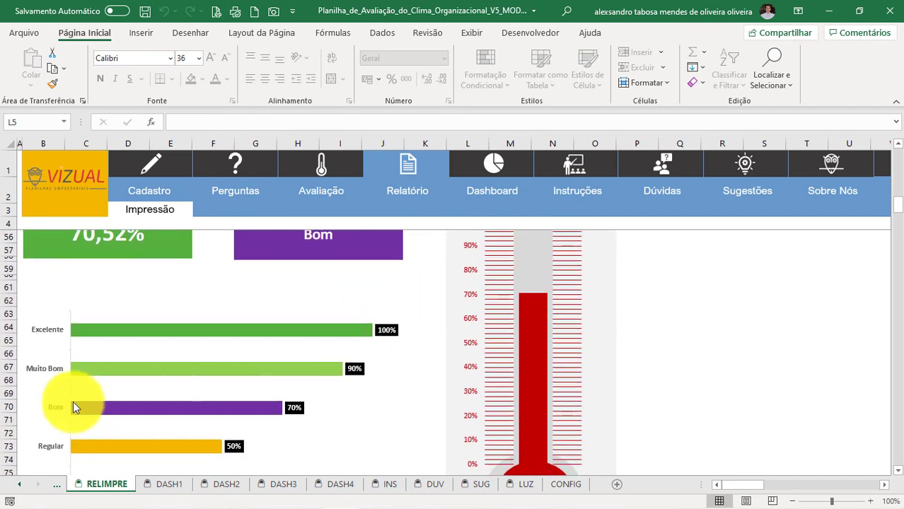
- Review the 2021 evaluation results, ranking questions and company history through to the employees' observations in section 6
scroll(303, 403, "down", 10)
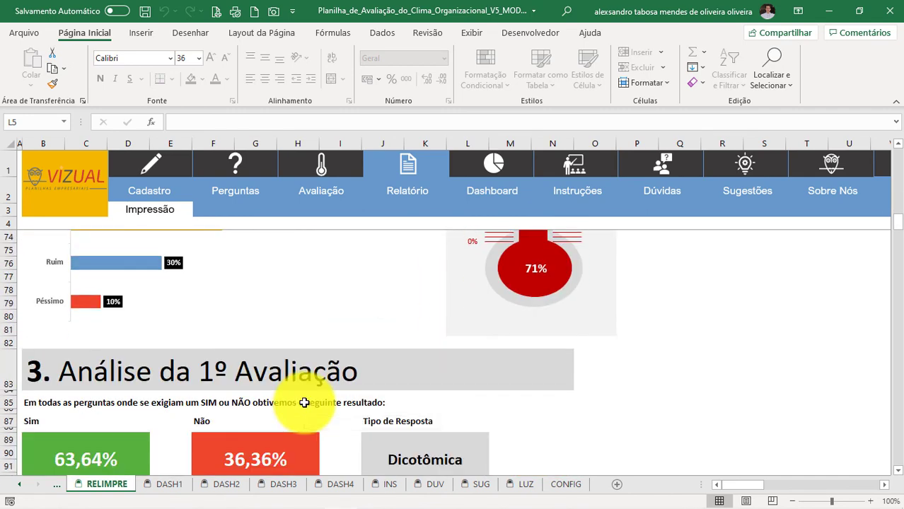
scroll(304, 402, "down", 20)
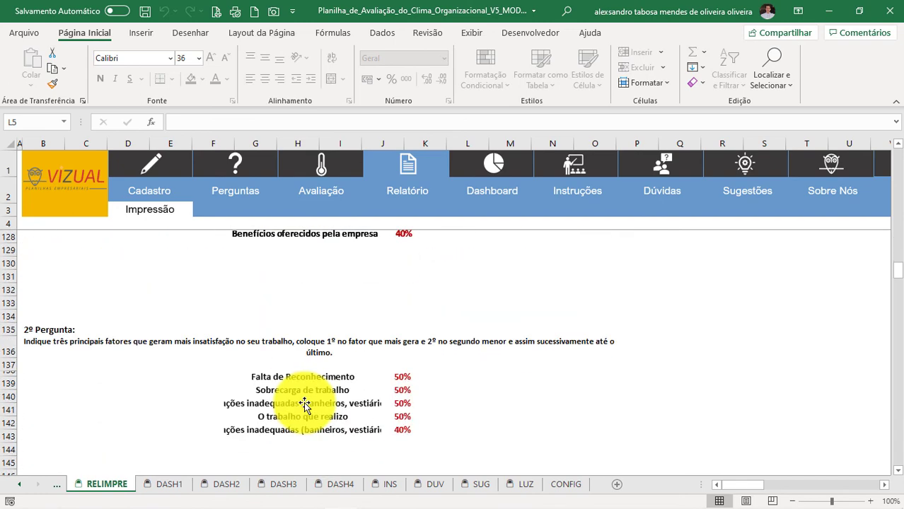
scroll(305, 404, "down", 20)
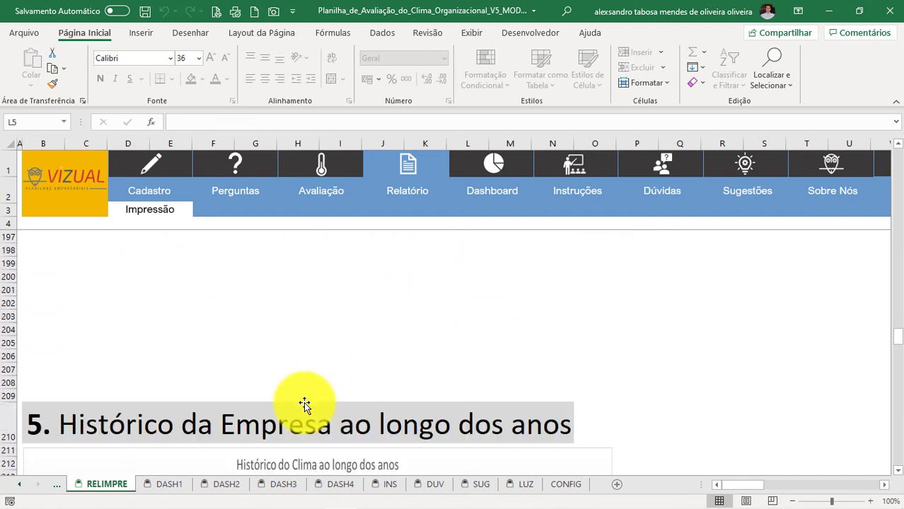
scroll(305, 405, "down", 9)
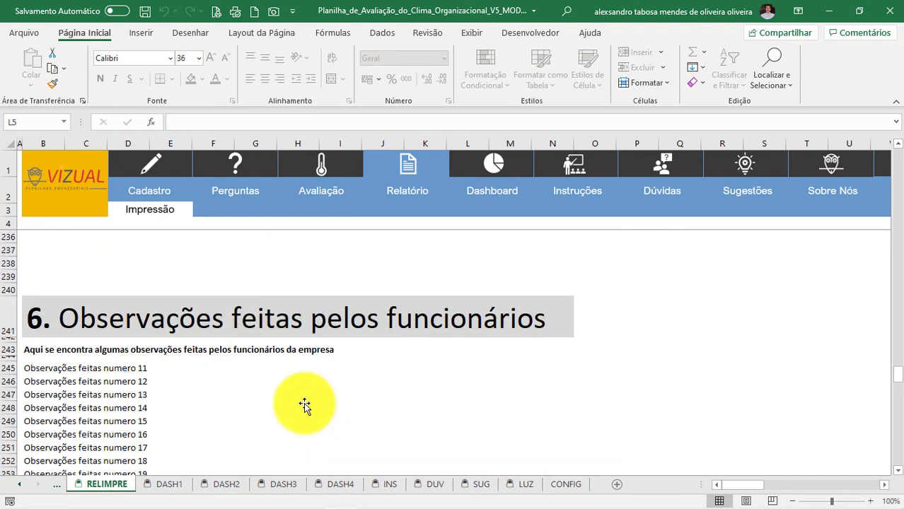
scroll(170, 384, "down", 1)
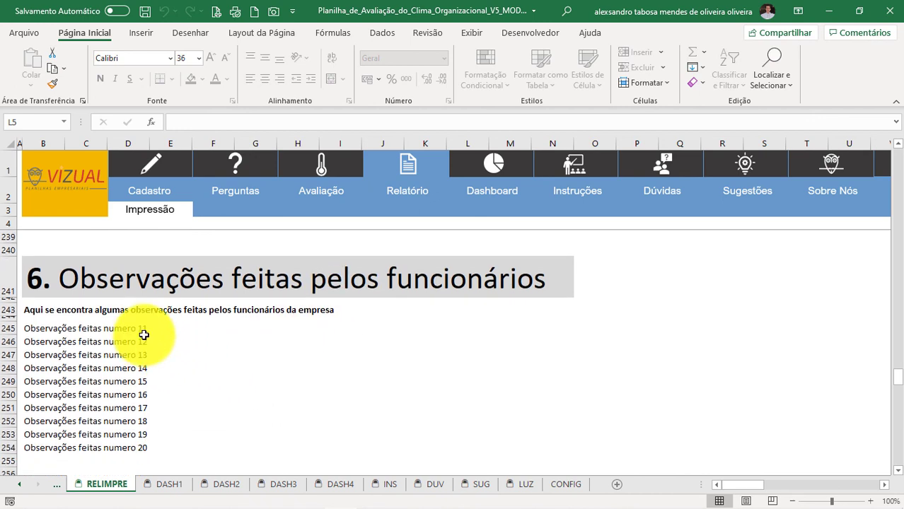
- Preview the 2021 report for printing, examine its pages through section 4, and return to the worksheet
scroll(279, 397, "down", 7)
scroll(279, 398, "up", 12)
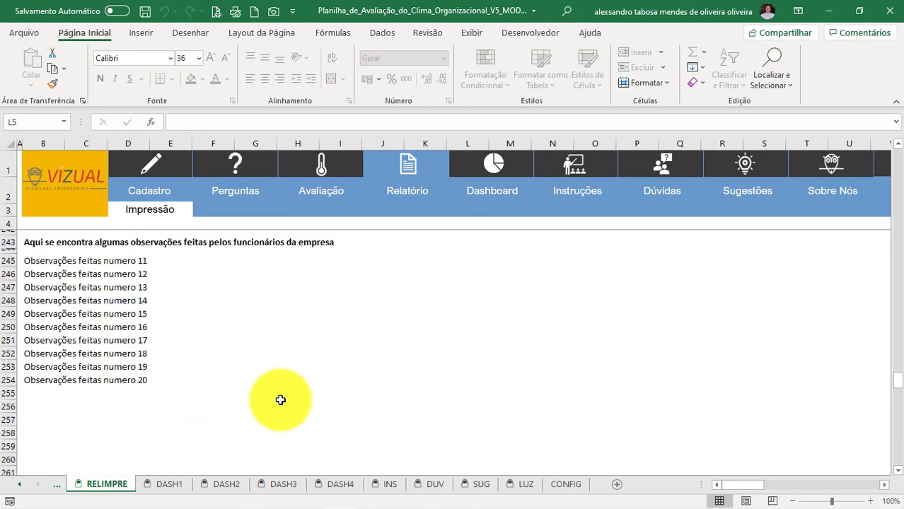
left_click_drag(898, 362, 895, 141)
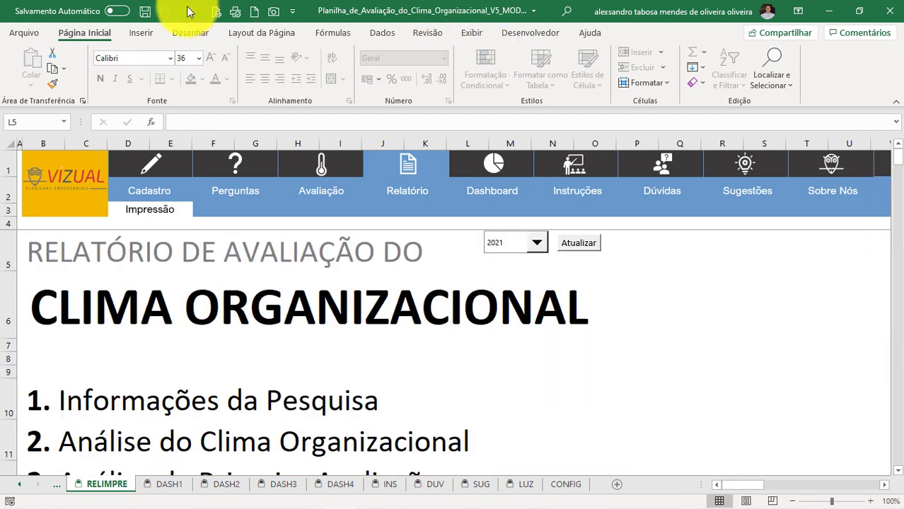
left_click(216, 12)
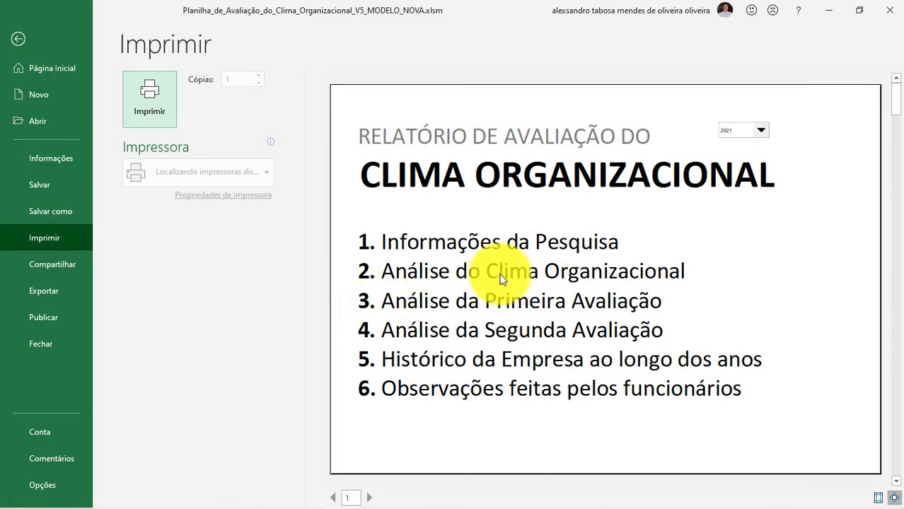
scroll(504, 277, "down", 1)
scroll(504, 277, "down", 1)
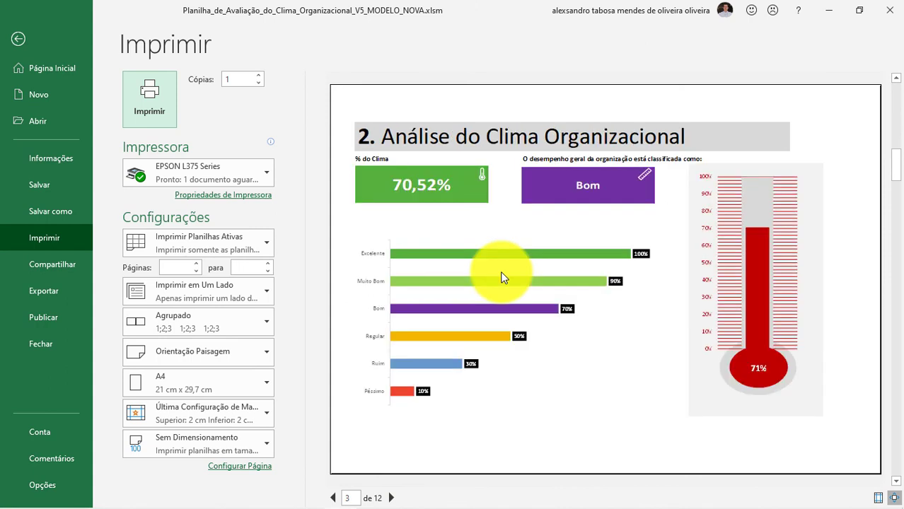
scroll(502, 277, "down", 1)
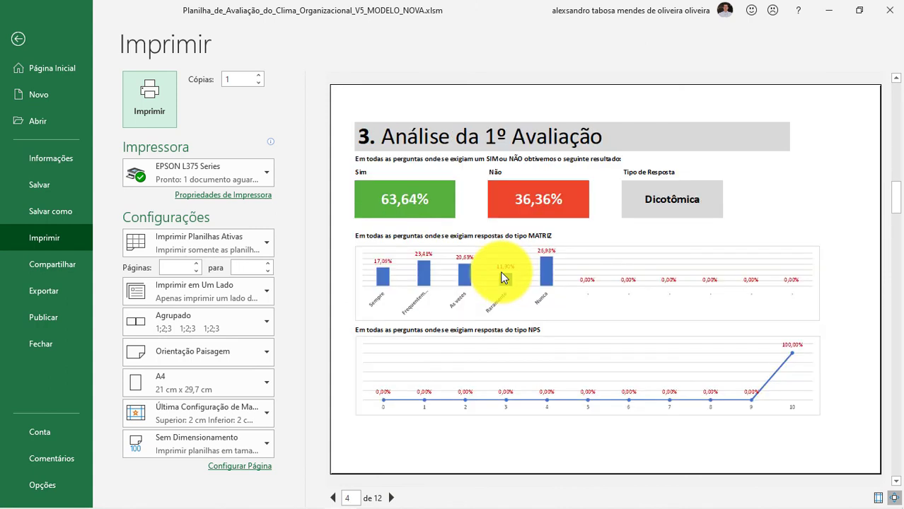
scroll(503, 277, "down", 1)
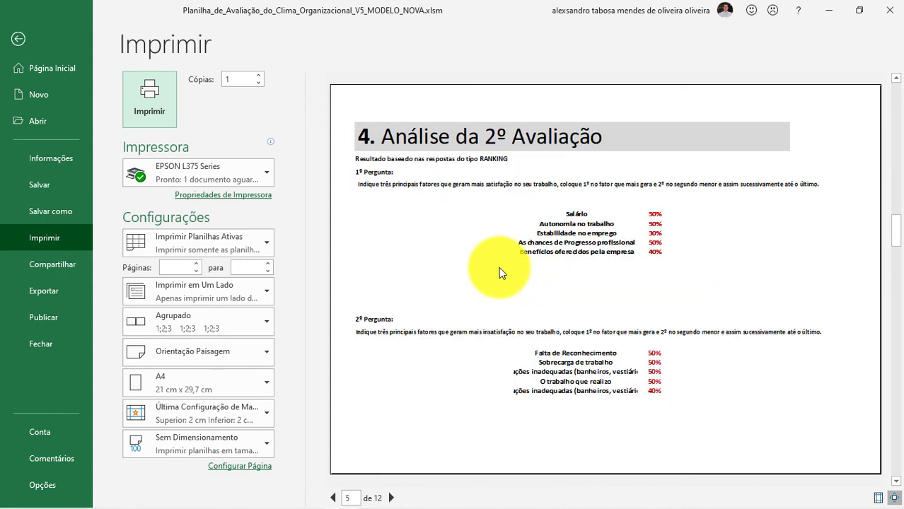
left_click(22, 42)
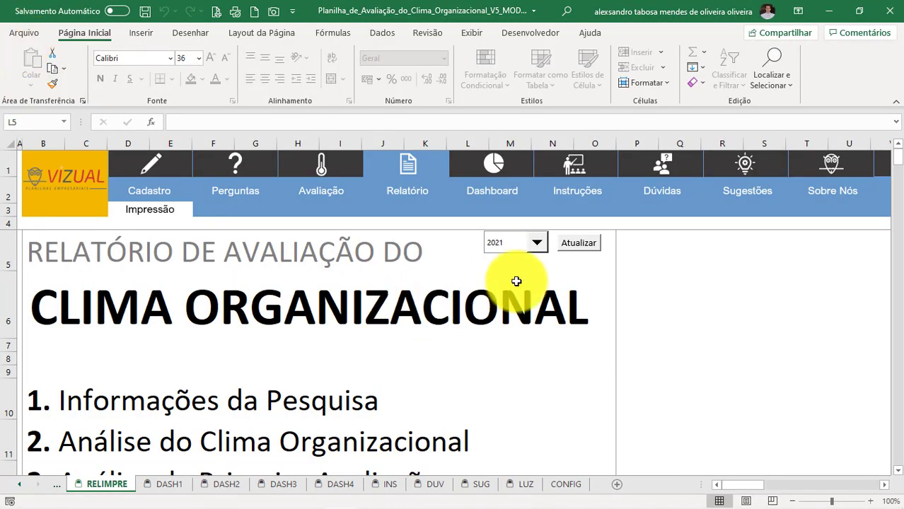
- View the workbook's Instruções, Dúvidas, Sugestões and Sobre Nós pages in turn
left_click(570, 181)
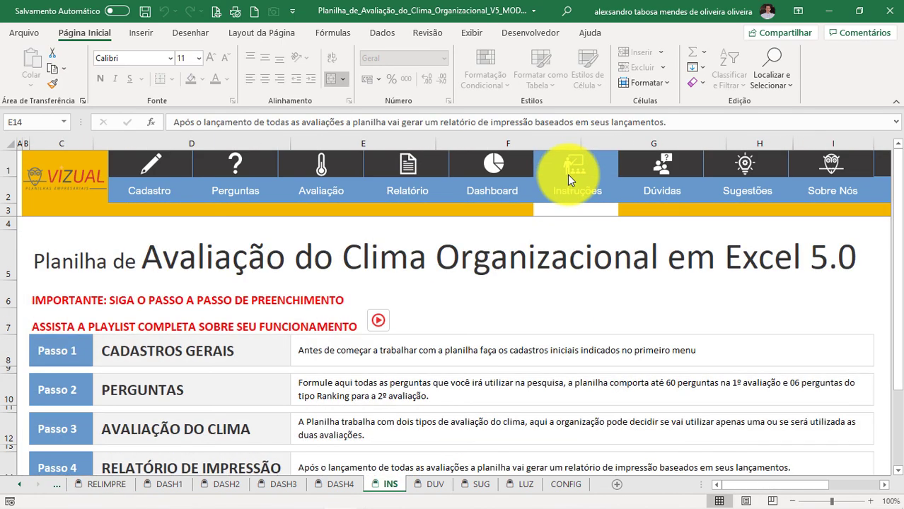
left_click(653, 186)
left_click(743, 191)
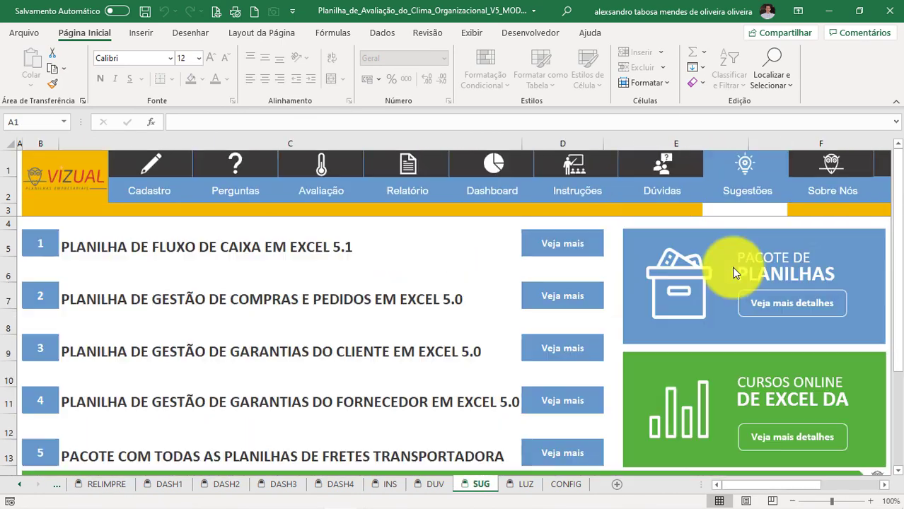
left_click(823, 178)
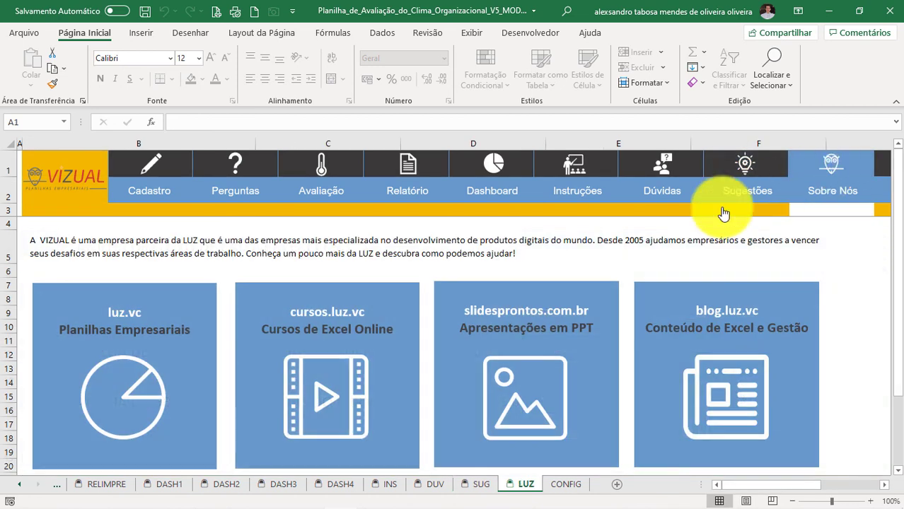